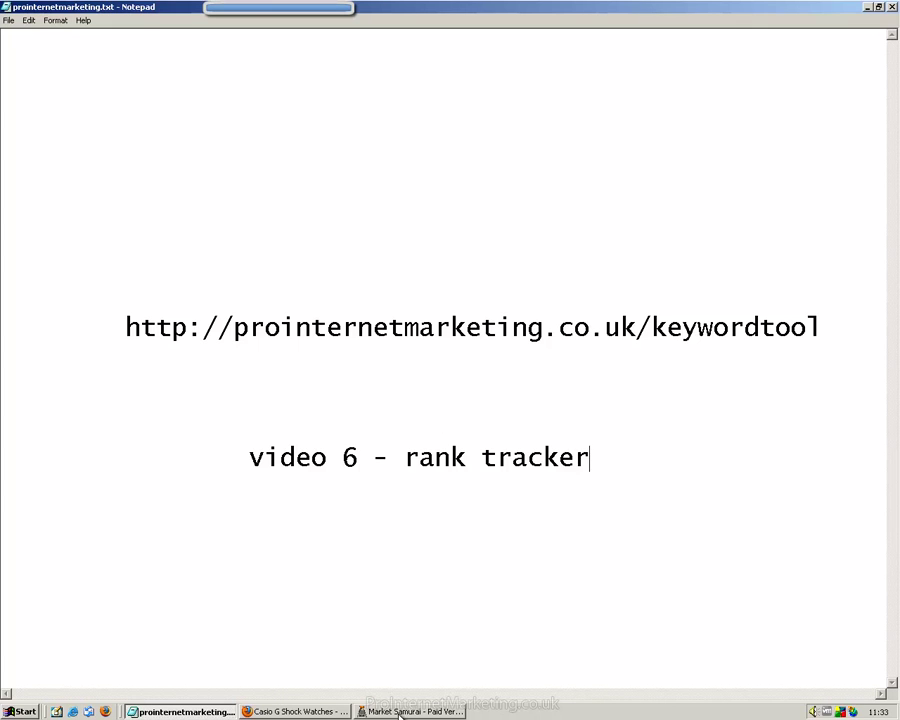
# Look over the g shock project settings in Market Samurai and the gshockwatches.co.uk home page in Firefox
pyautogui.click(400, 712)
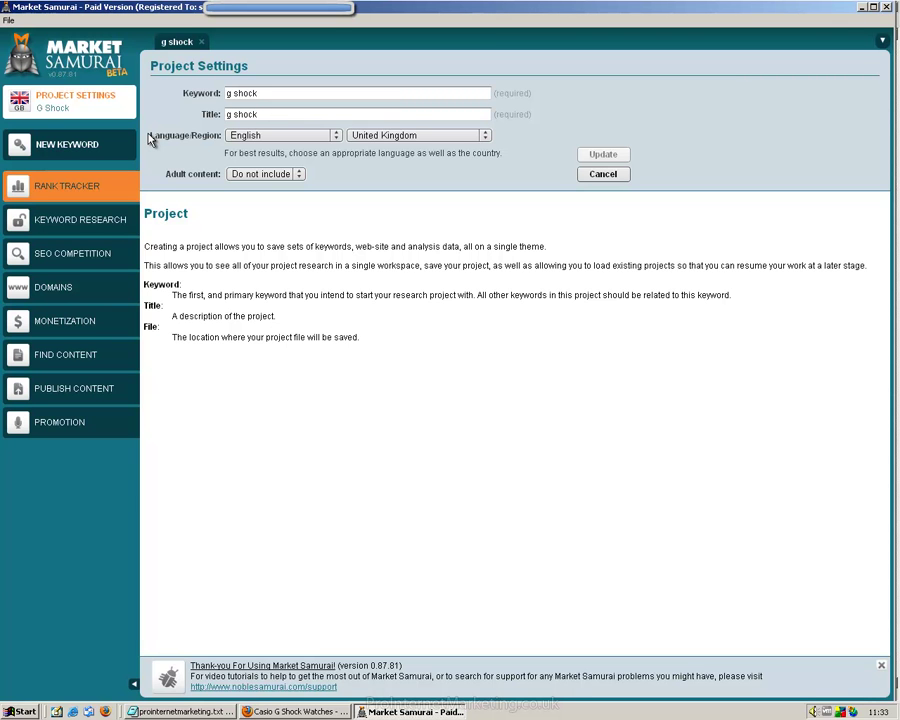
pyautogui.click(290, 710)
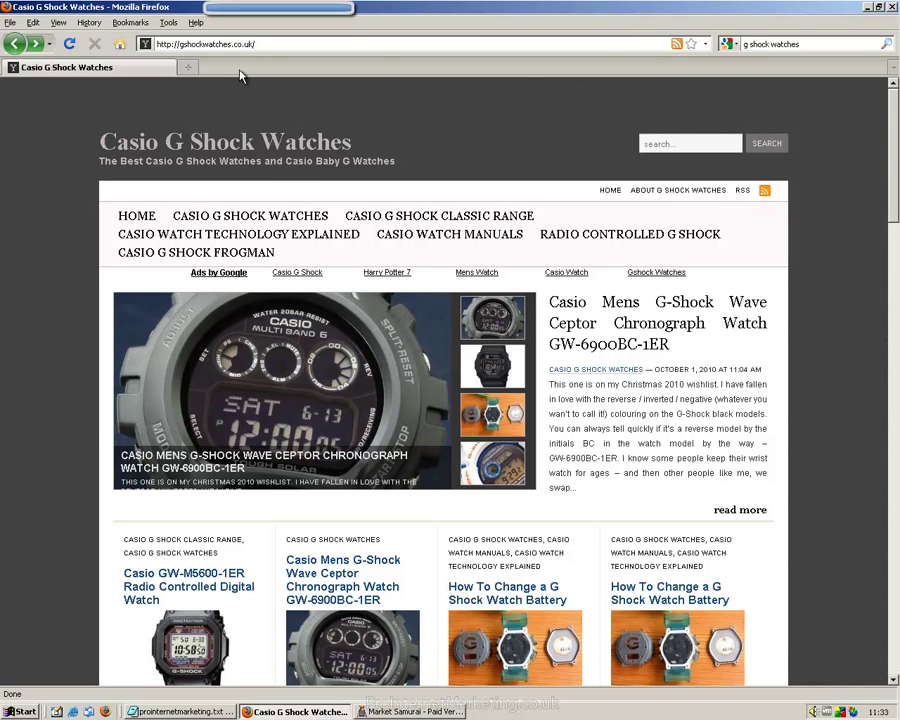
pyautogui.hotkey('ctrl', 'l')
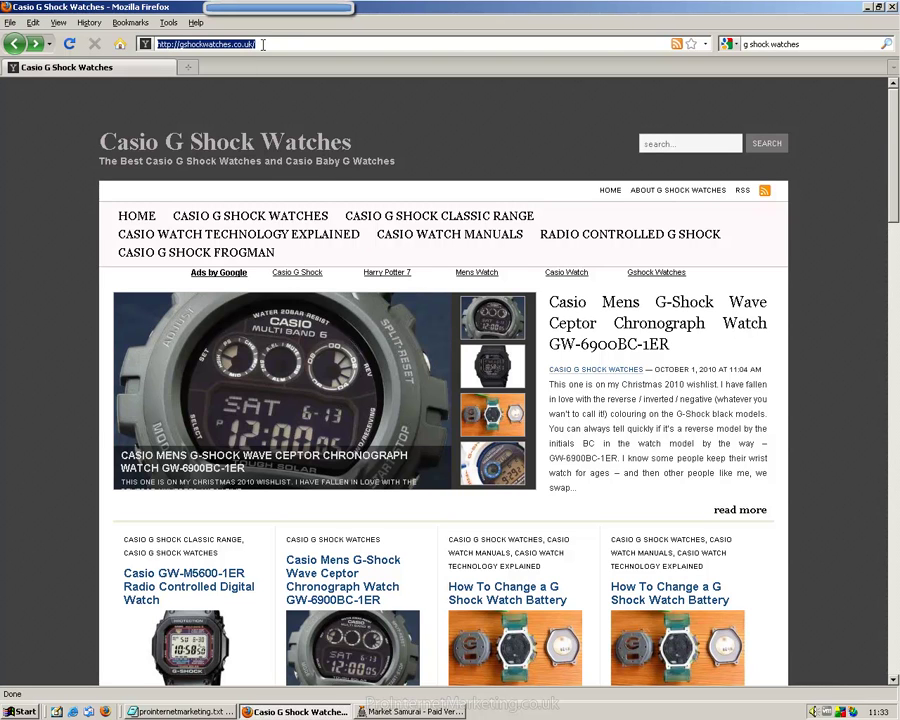
pyautogui.click(418, 120)
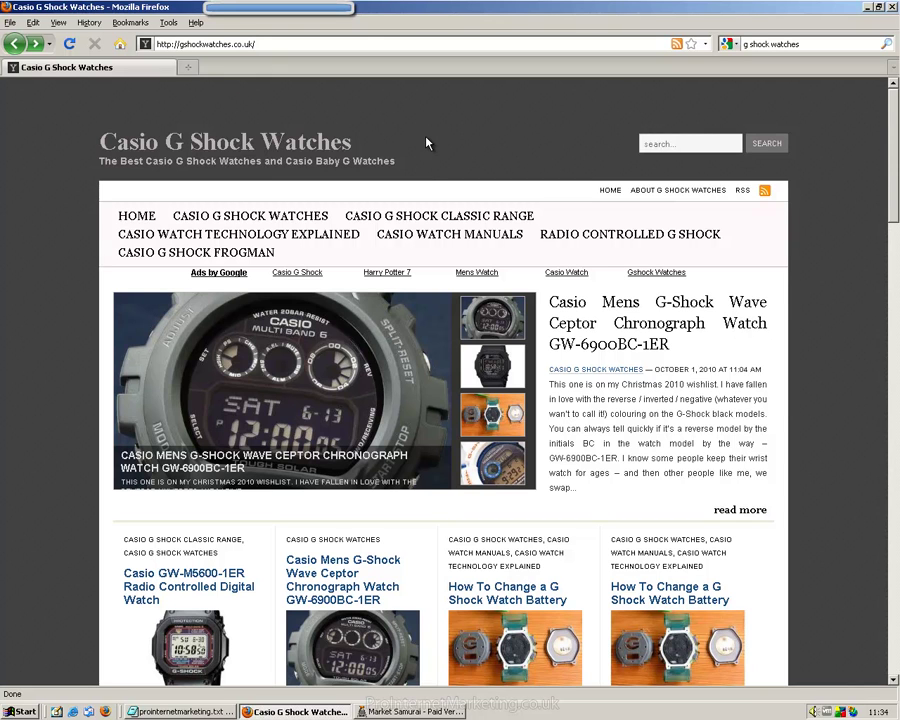
pyautogui.scroll(-1, 426, 143)
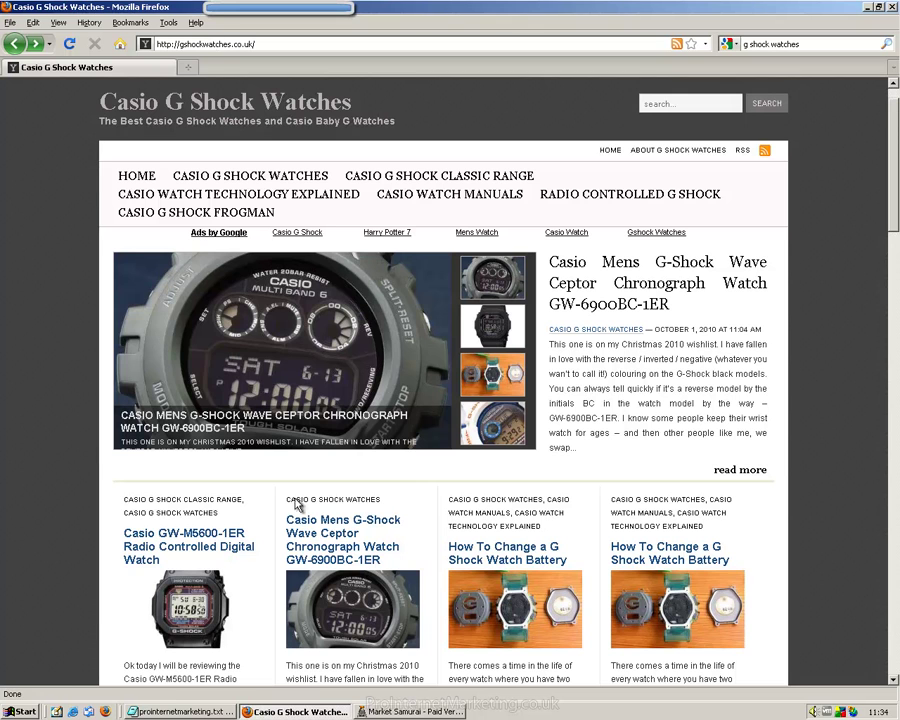
# Switch to Market Samurai, open the g shock project's Rank Tracker, and review its backlink source and Majestic index options
pyautogui.click(407, 710)
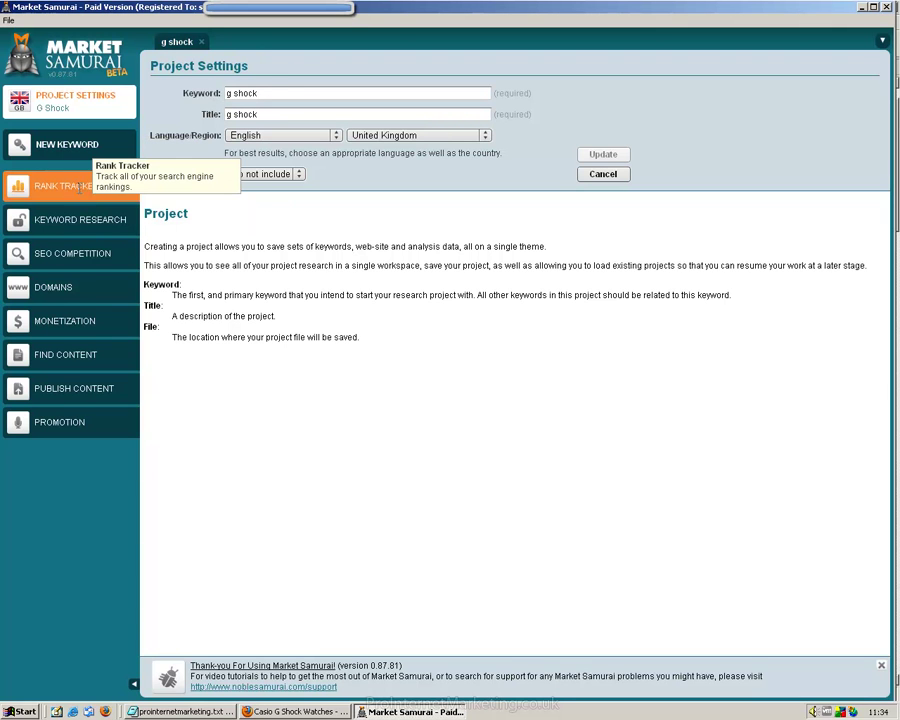
pyautogui.click(79, 188)
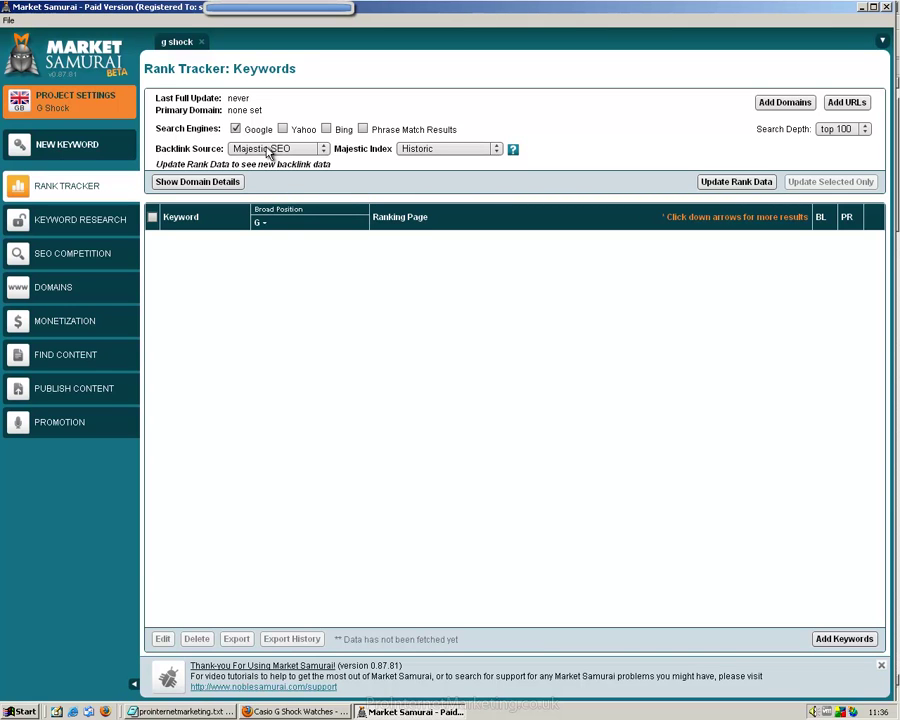
pyautogui.click(265, 148)
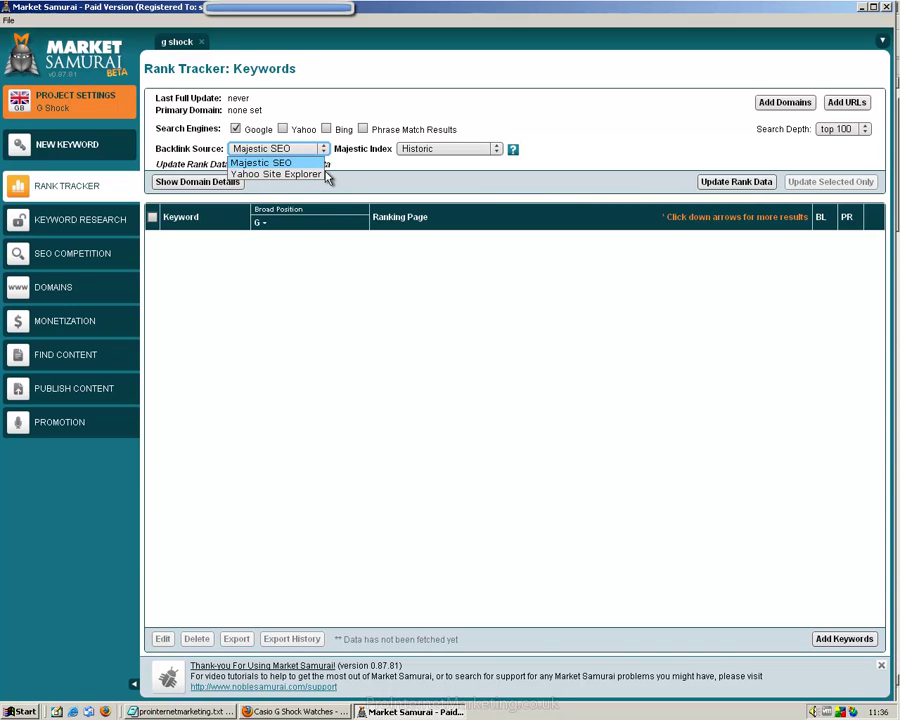
pyautogui.click(335, 288)
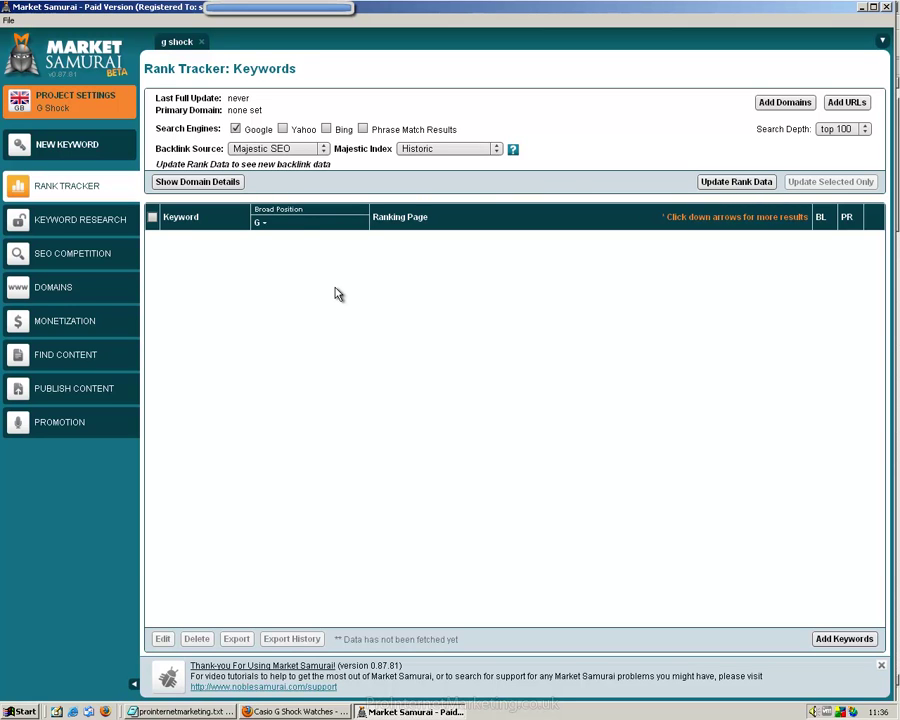
pyautogui.click(421, 150)
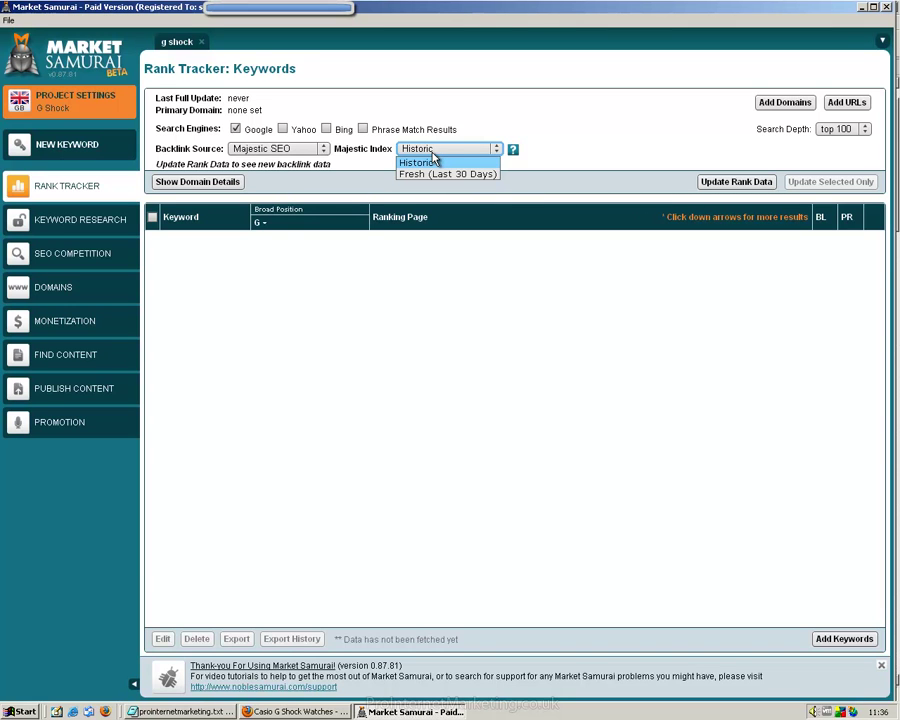
pyautogui.click(575, 157)
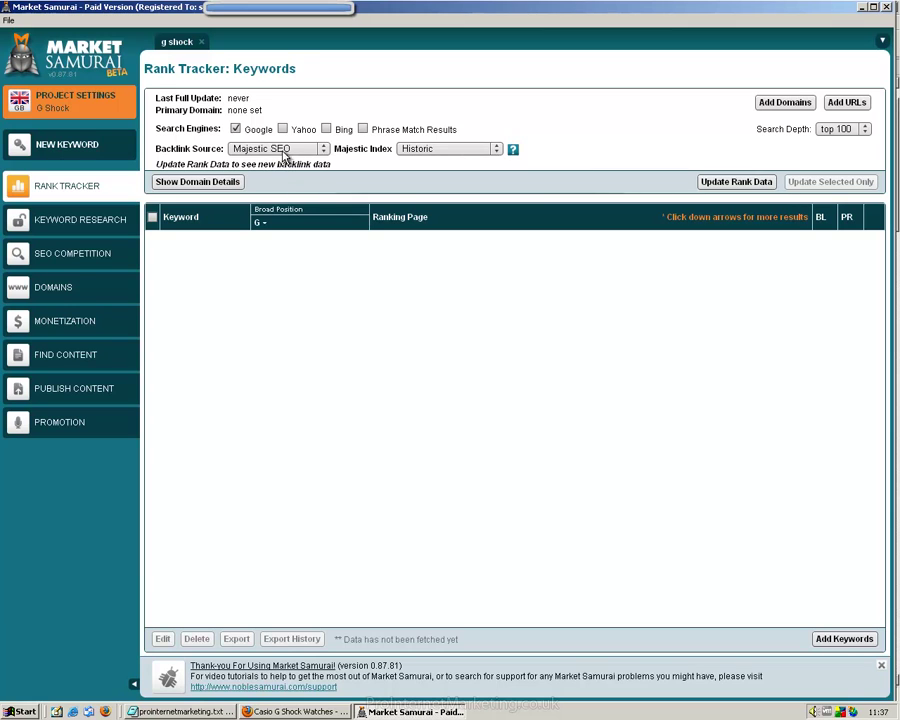
# Add the G Shock site's address, copied from Firefox, as a tracked domain (gshockwatches.co.uk) in Rank Tracker
pyautogui.click(780, 105)
pyautogui.hotkey('ctrl', 'v')
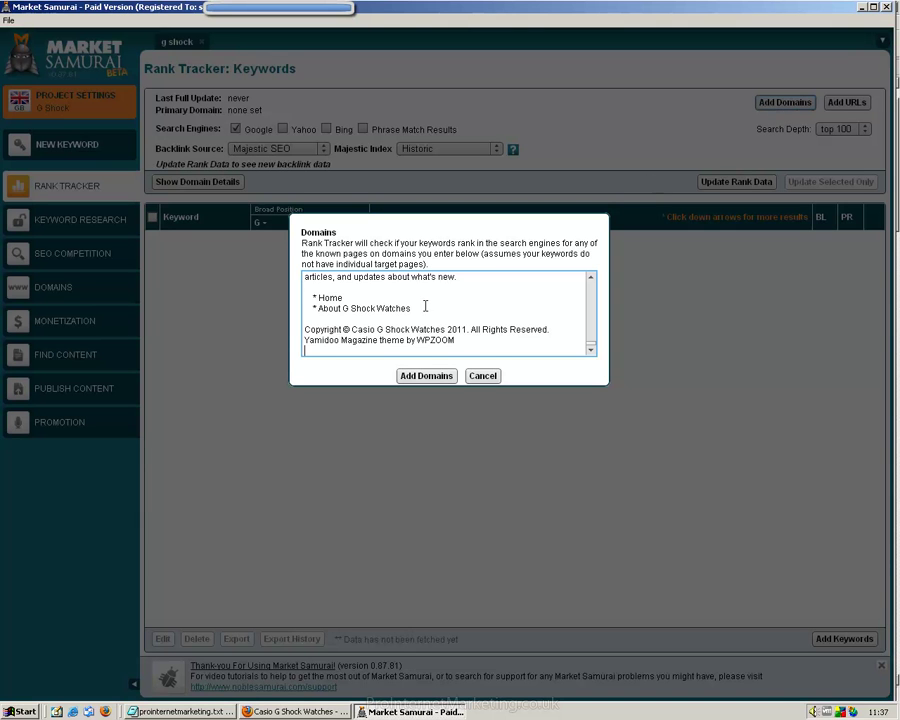
pyautogui.hotkey('ctrl', 'a')
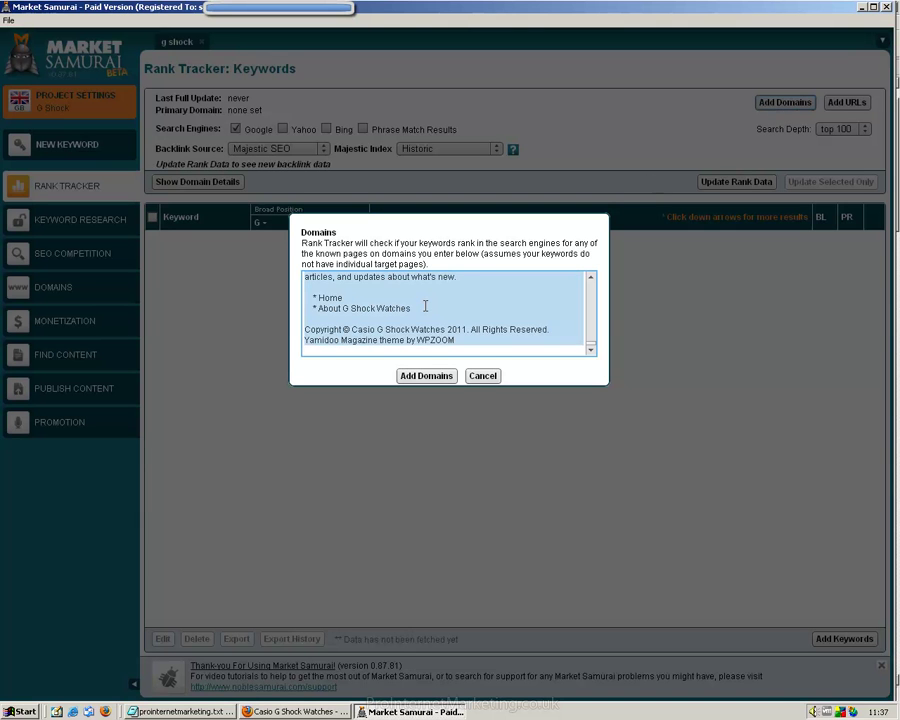
pyautogui.press('BackSpace')
pyautogui.click(252, 713)
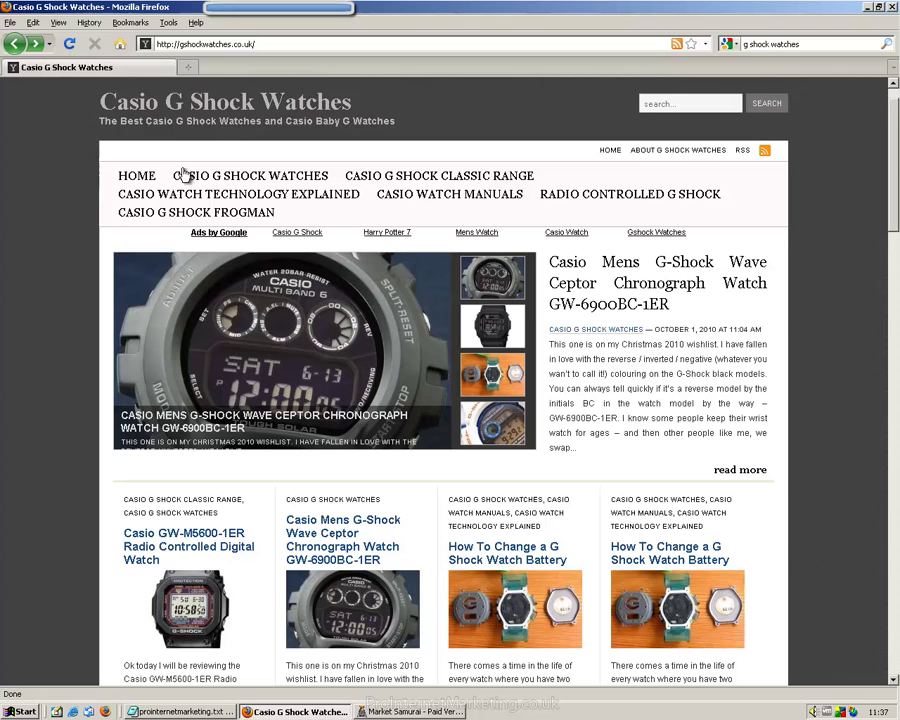
pyautogui.click(210, 46)
pyautogui.hotkey('ctrl', 'c')
pyautogui.click(400, 712)
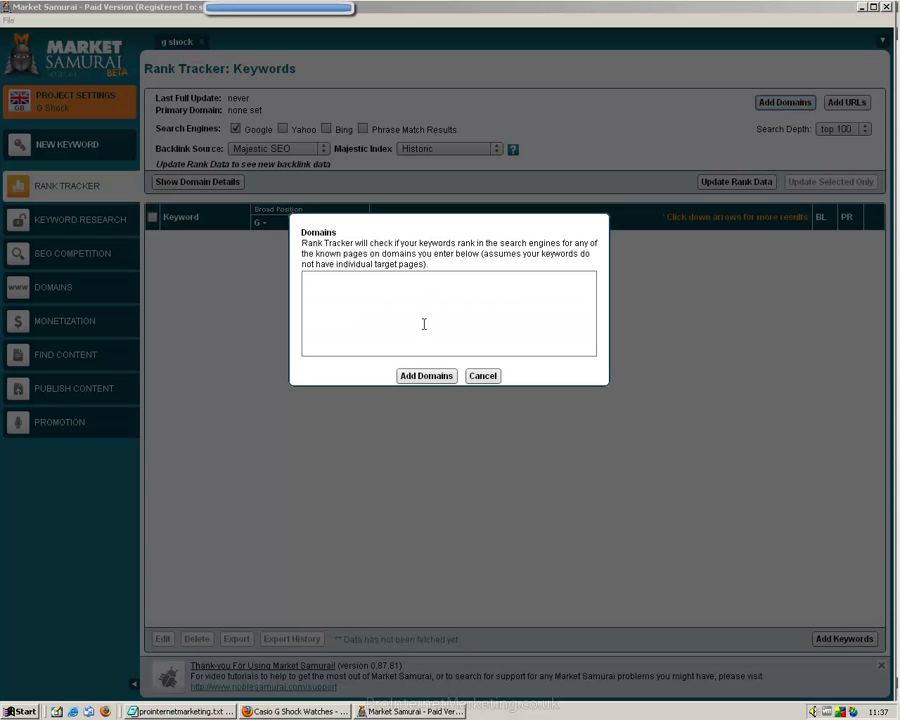
pyautogui.hotkey('ctrl', 'v')
pyautogui.click(437, 377)
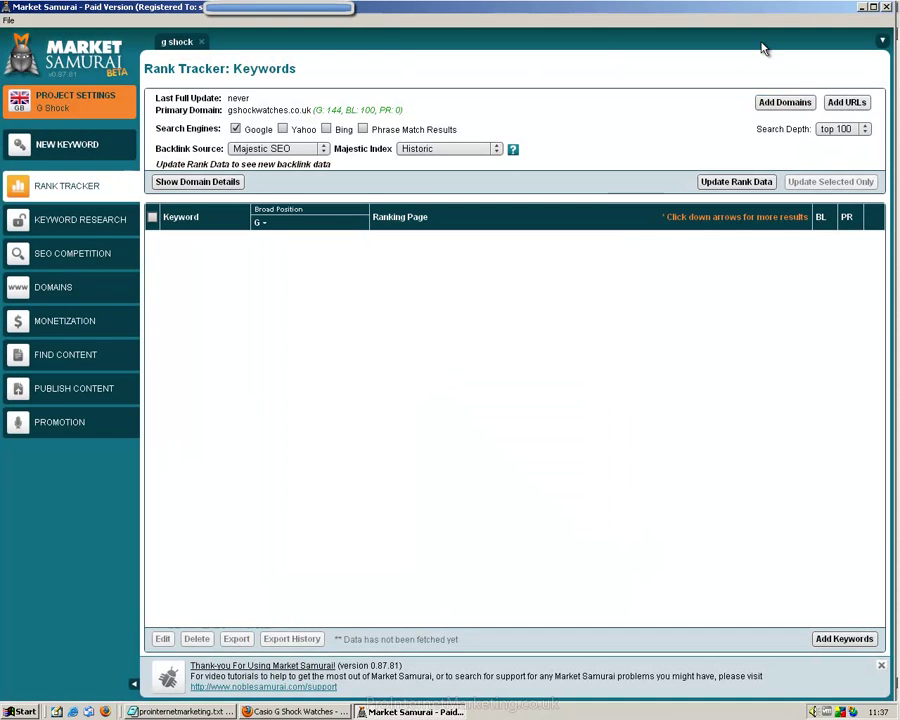
# Review the available search depth options and try to update the rank data
pyautogui.click(840, 132)
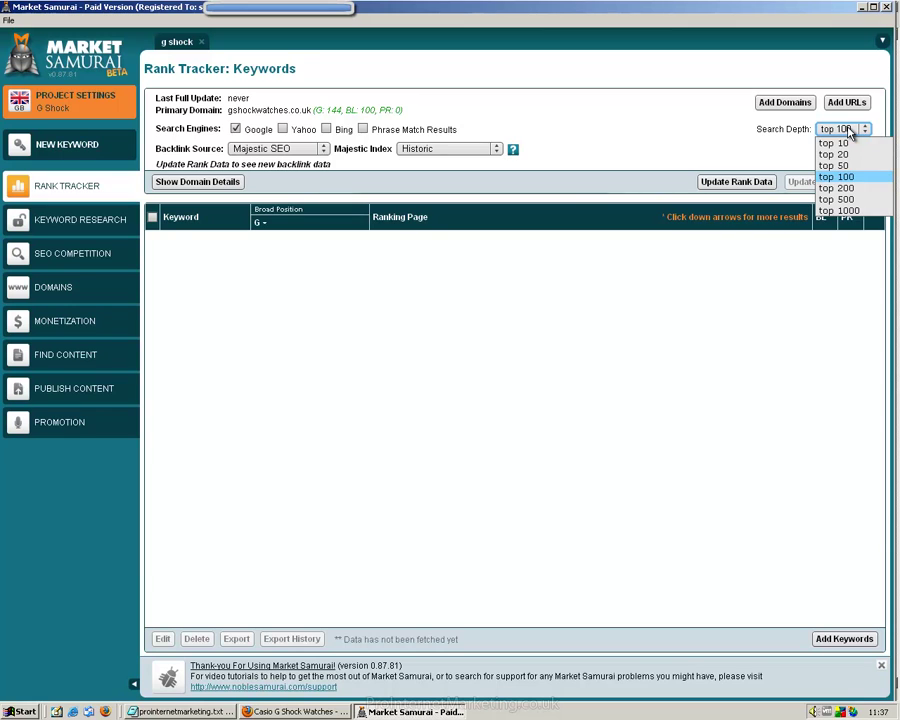
pyautogui.click(741, 153)
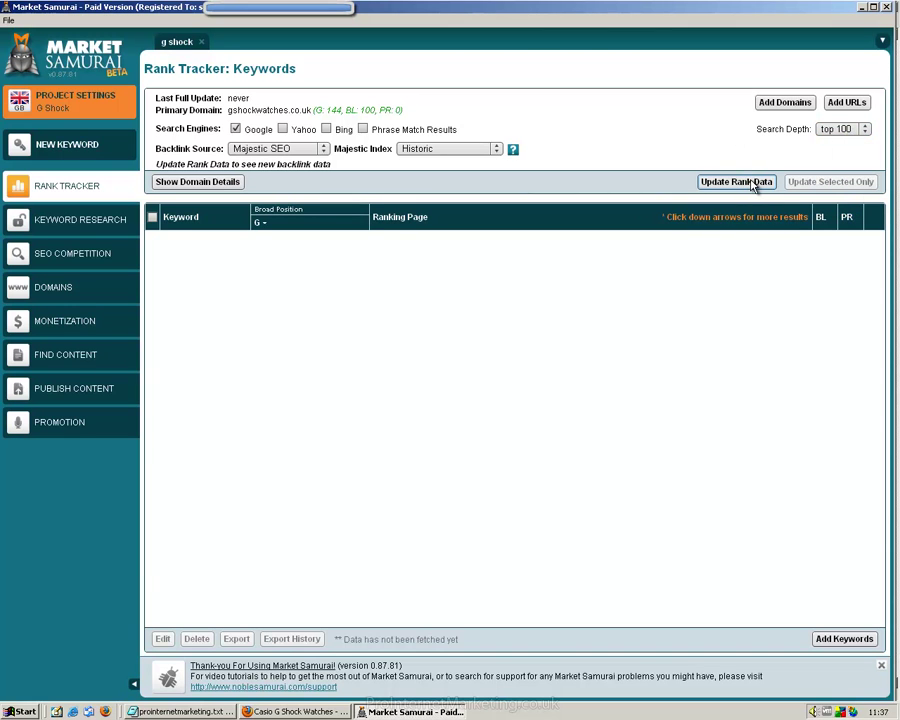
pyautogui.click(753, 188)
# View the Rank Tracker's domain details and check the keyword entry form without adding any keywords
pyautogui.click(236, 190)
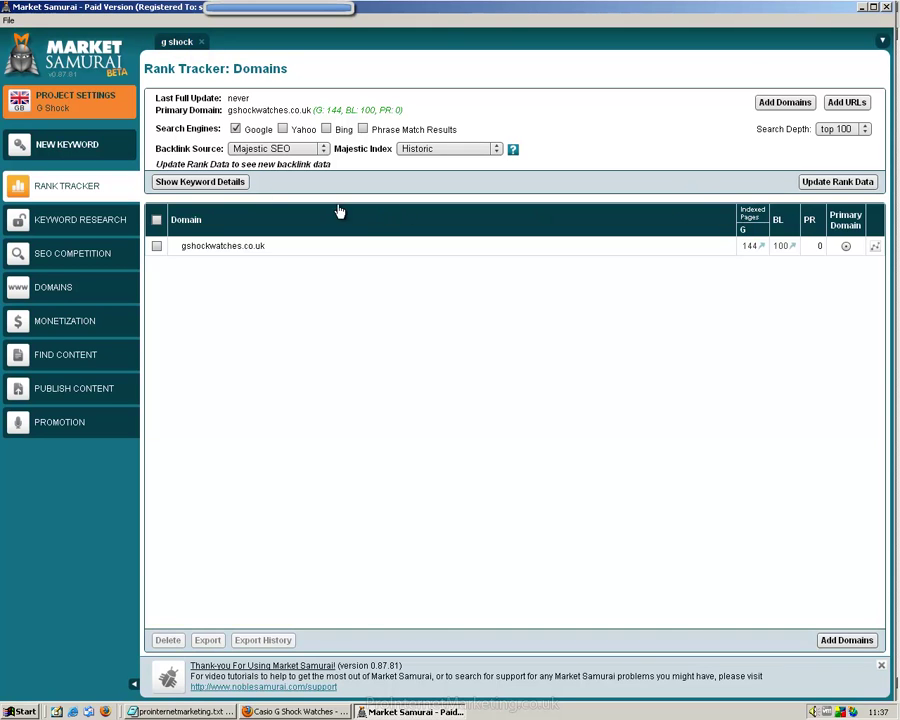
pyautogui.click(234, 182)
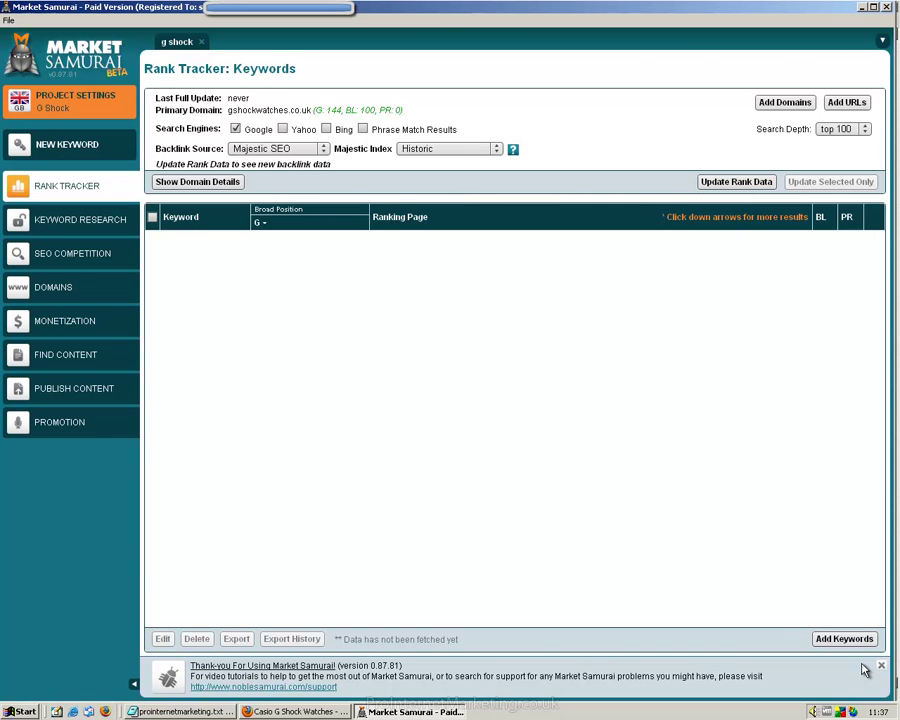
pyautogui.click(844, 638)
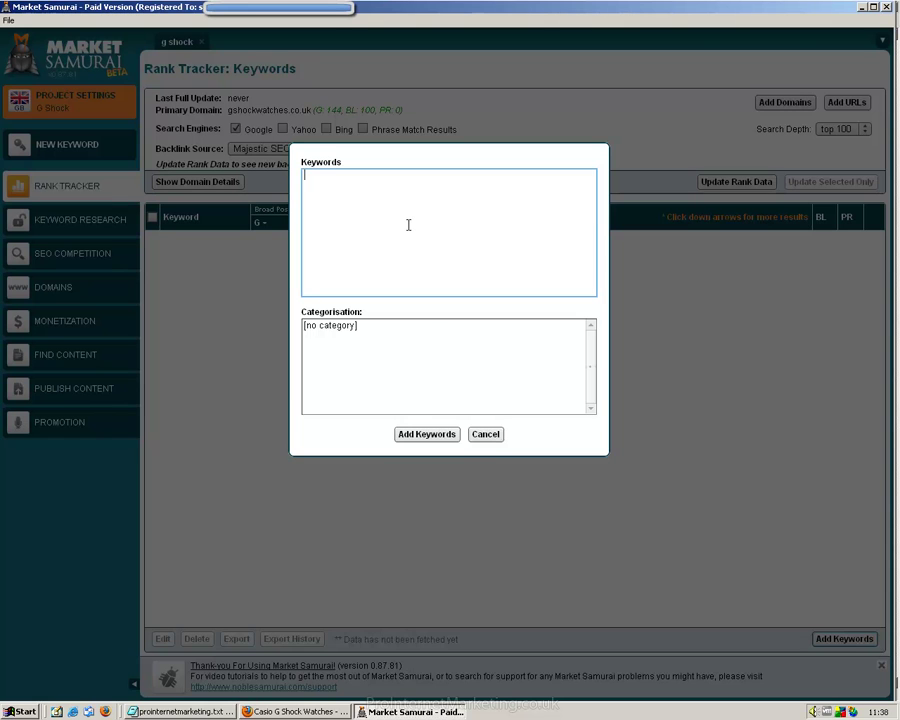
pyautogui.click(485, 434)
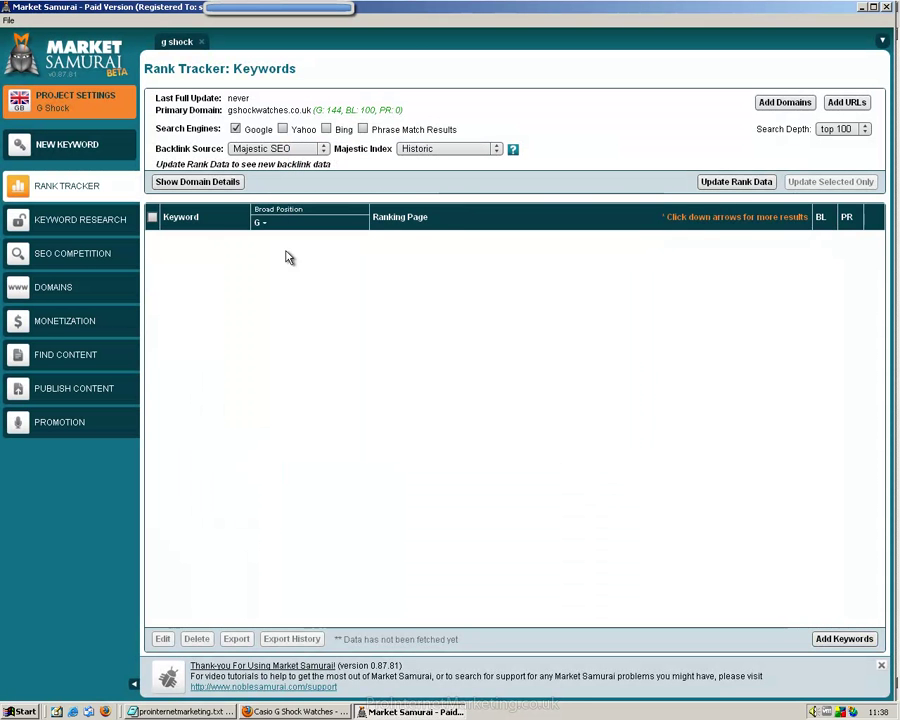
pyautogui.click(230, 184)
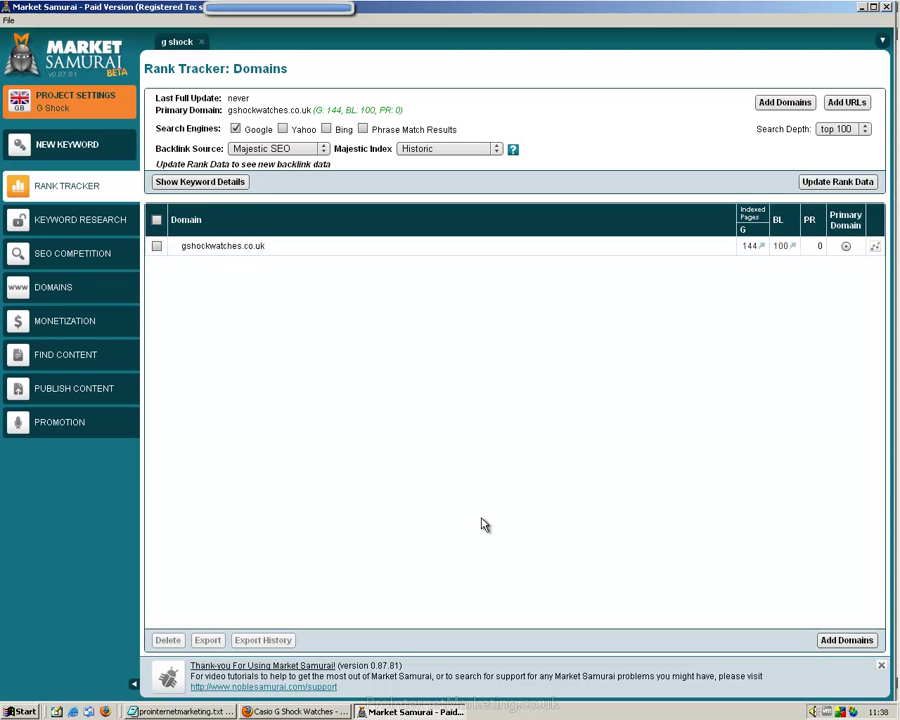
# Switch to Firefox and examine the article titles on the gshockwatches.co.uk home page as possible keywords to track
pyautogui.click(335, 713)
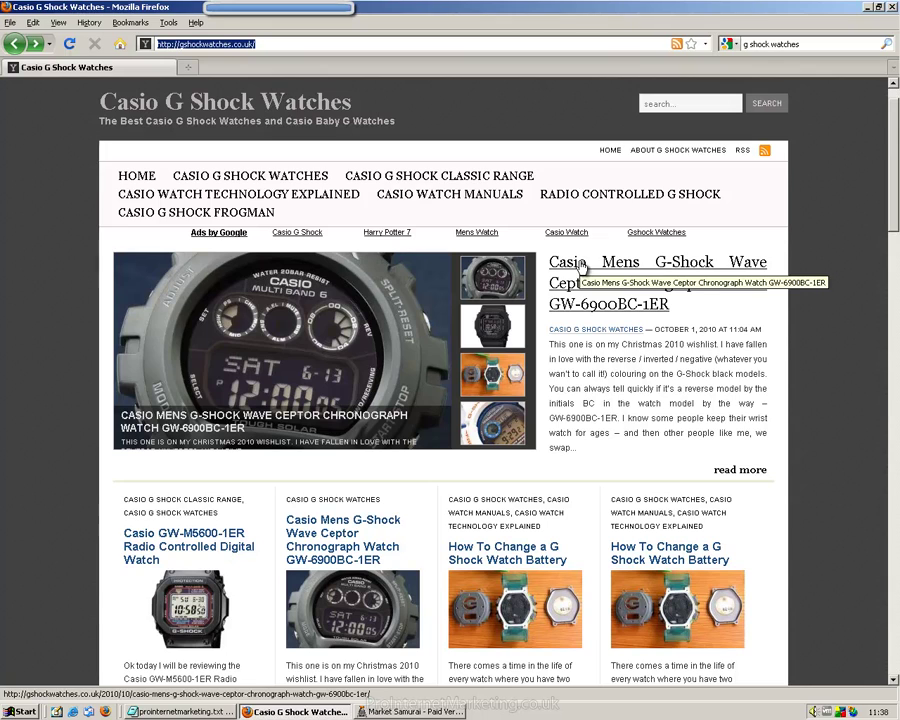
pyautogui.click(463, 706)
pyautogui.click(300, 712)
pyautogui.scroll(-12, 620, 260)
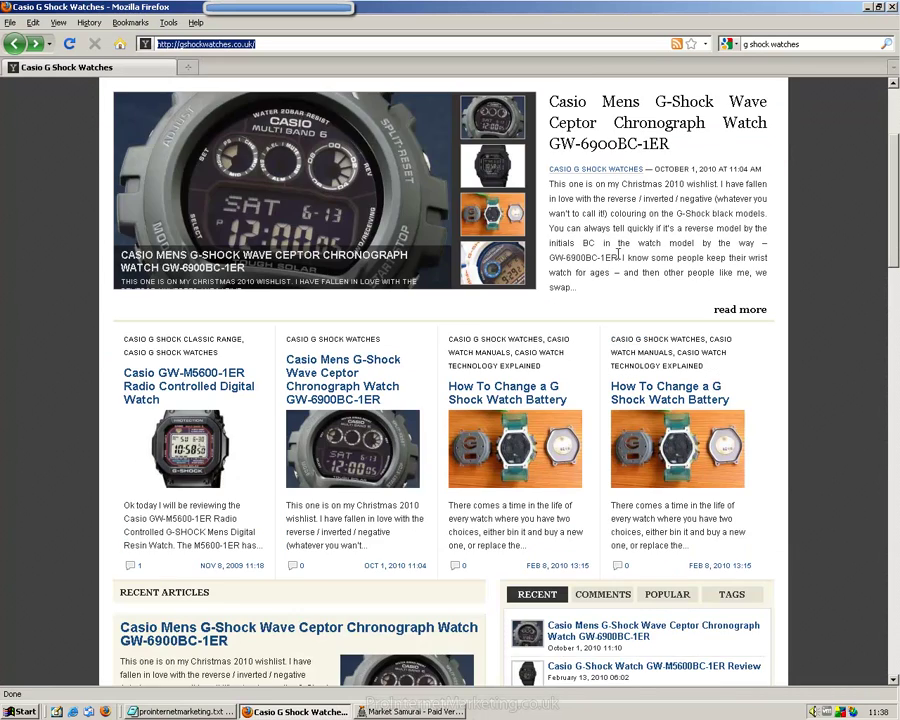
pyautogui.scroll(-17, 625, 262)
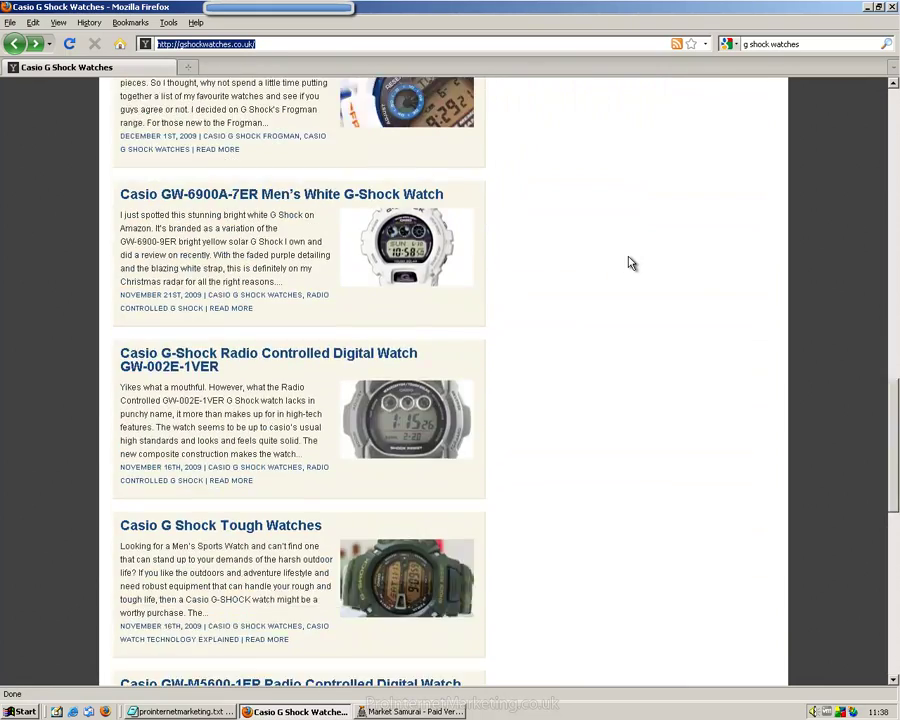
pyautogui.scroll(-3, 630, 268)
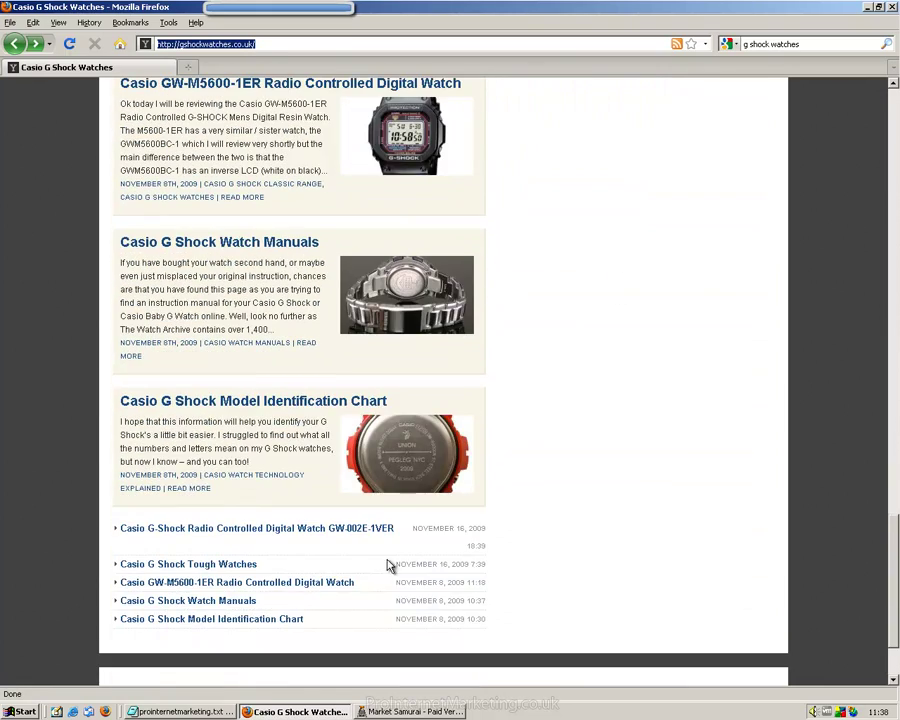
pyautogui.moveTo(495, 531); pyautogui.dragTo(421, 528)
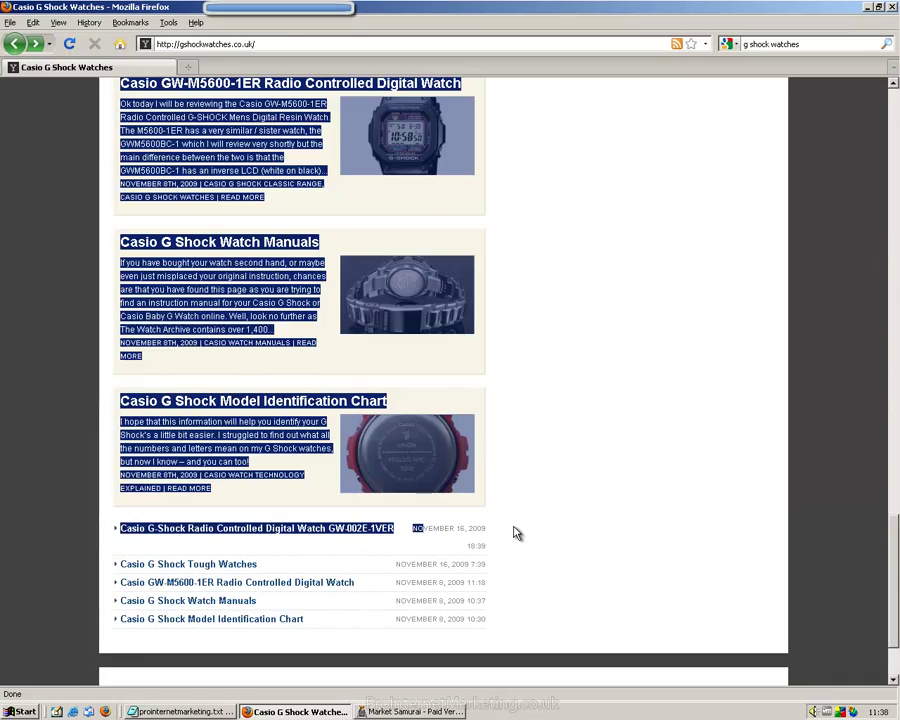
pyautogui.click(514, 527)
pyautogui.scroll(18, 514, 533)
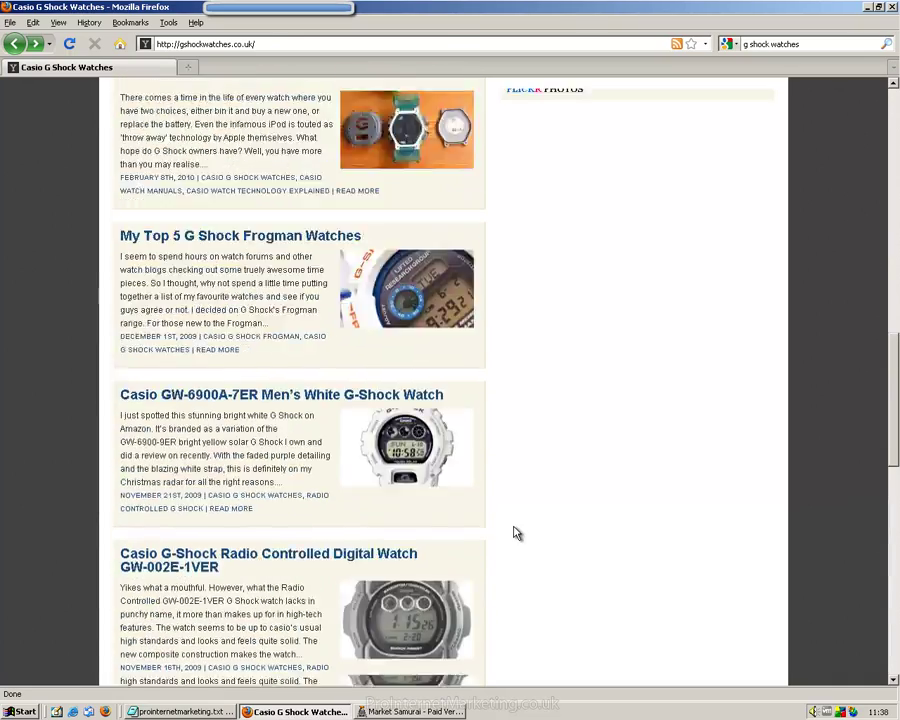
pyautogui.scroll(8, 514, 530)
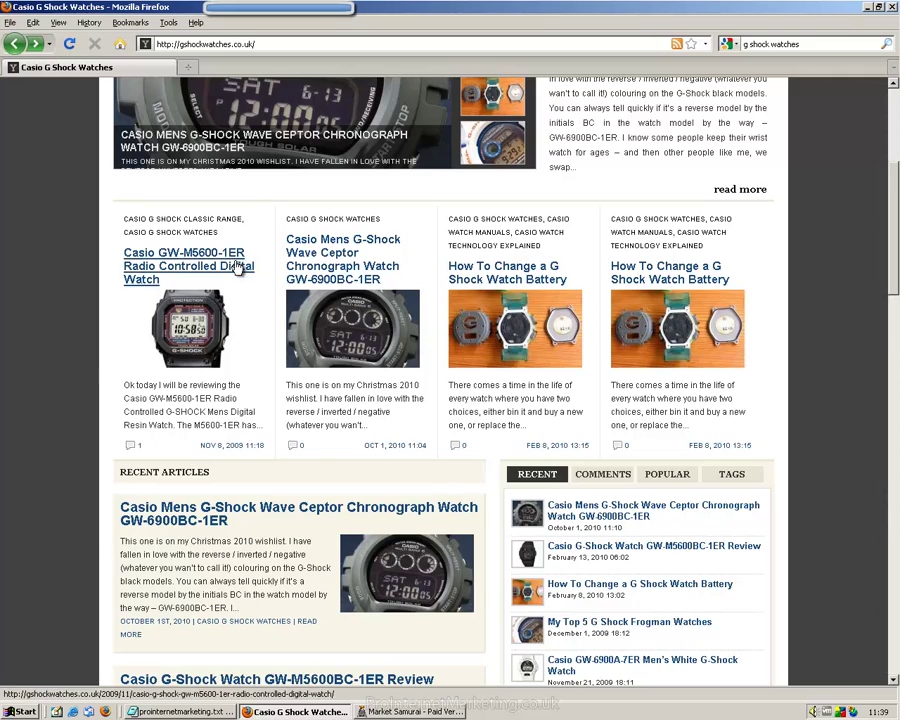
# Show the tag cloud in the G Shock site's sidebar and examine its tags as possible keywords
pyautogui.scroll(-15, 270, 400)
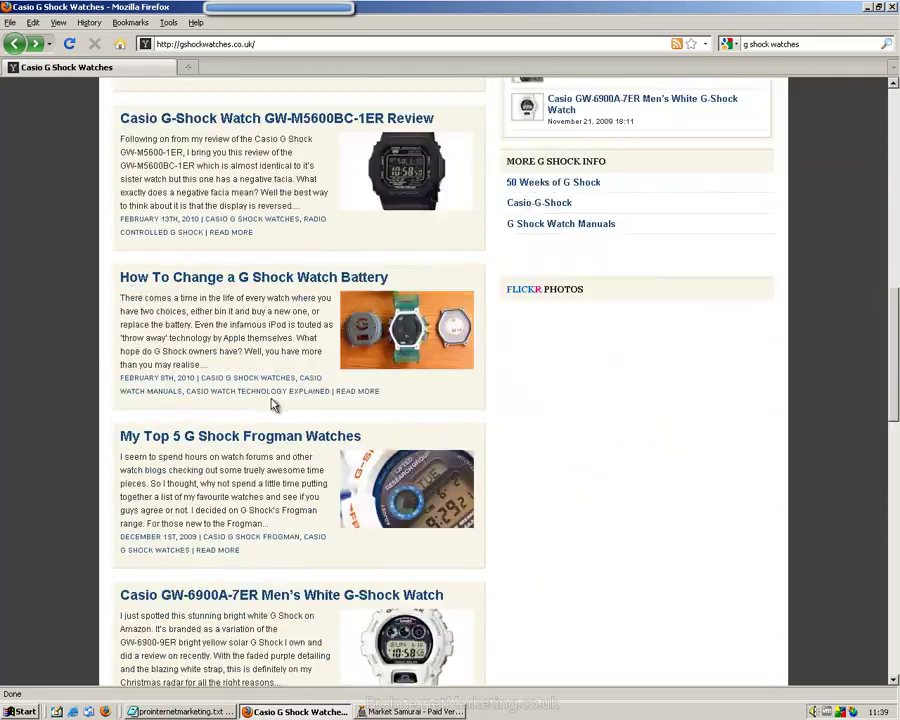
pyautogui.scroll(-3, 268, 402)
pyautogui.scroll(9, 556, 446)
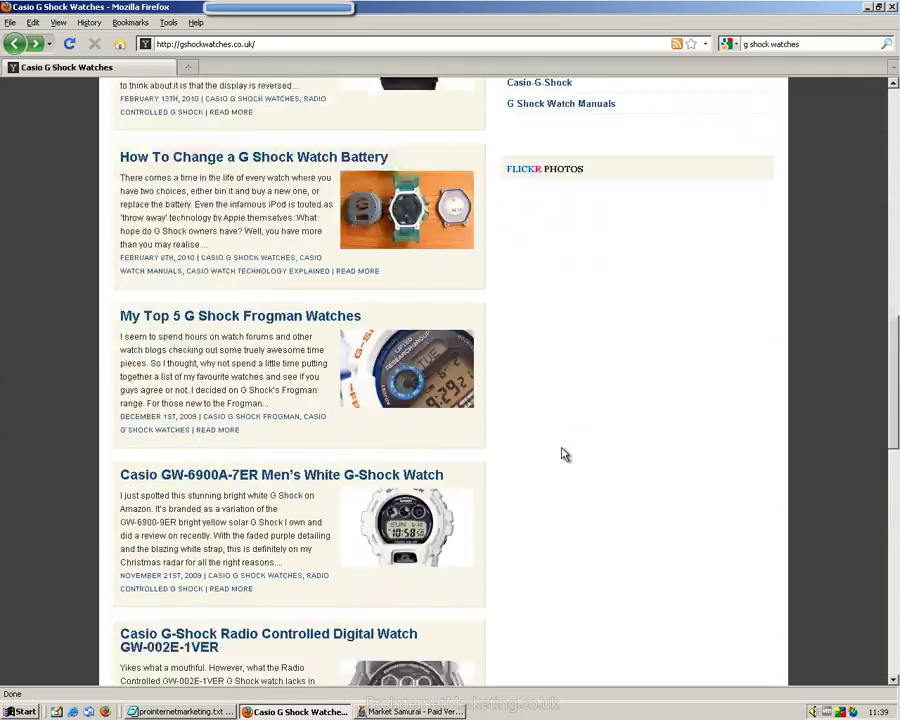
pyautogui.scroll(6, 565, 462)
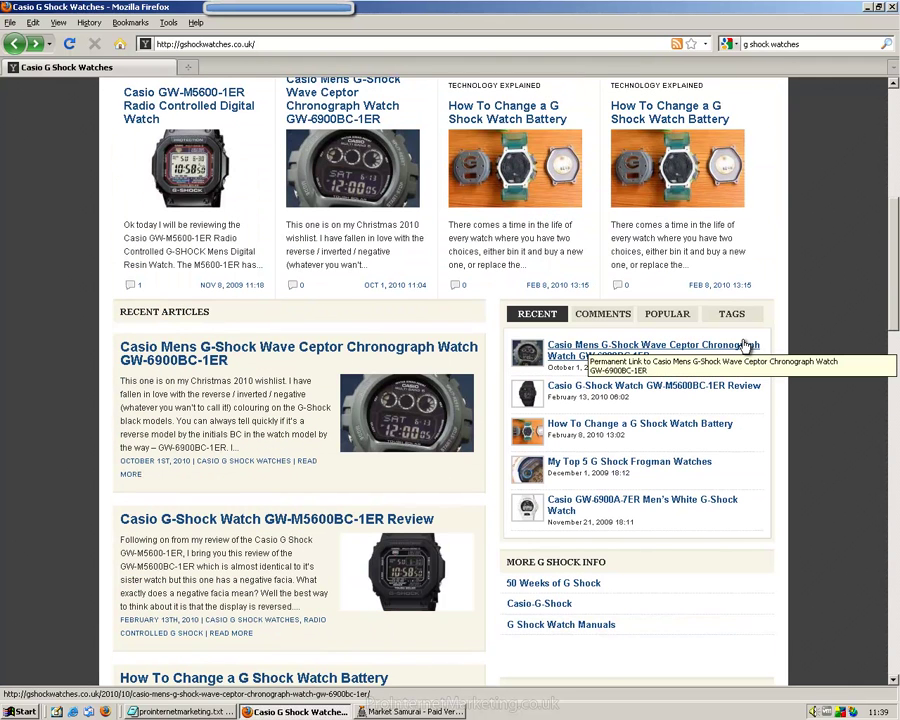
pyautogui.click(742, 314)
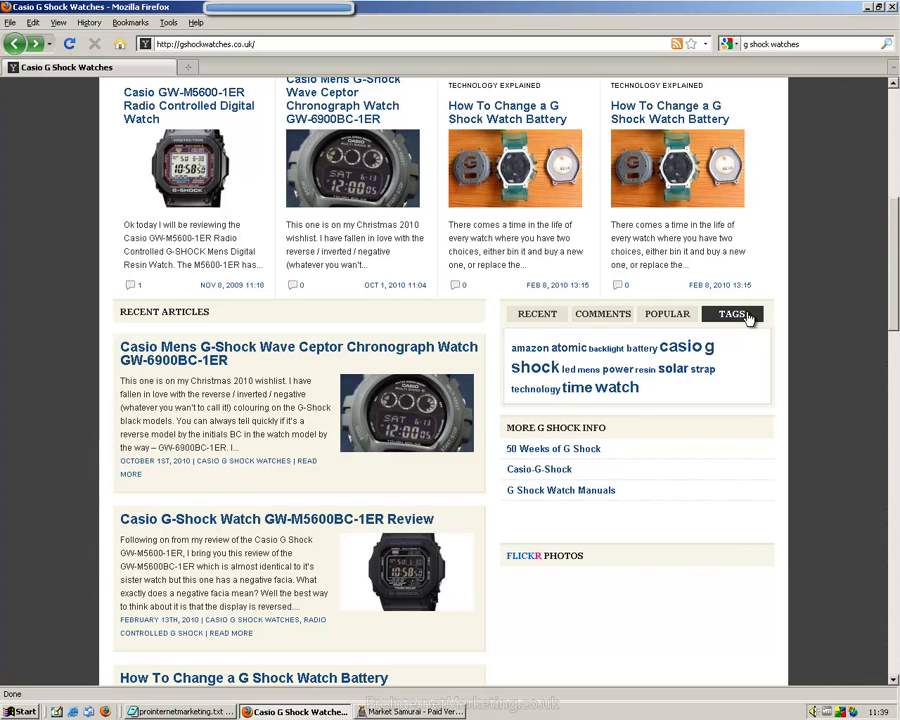
pyautogui.scroll(1, 700, 345)
pyautogui.click(692, 354)
pyautogui.click(730, 354)
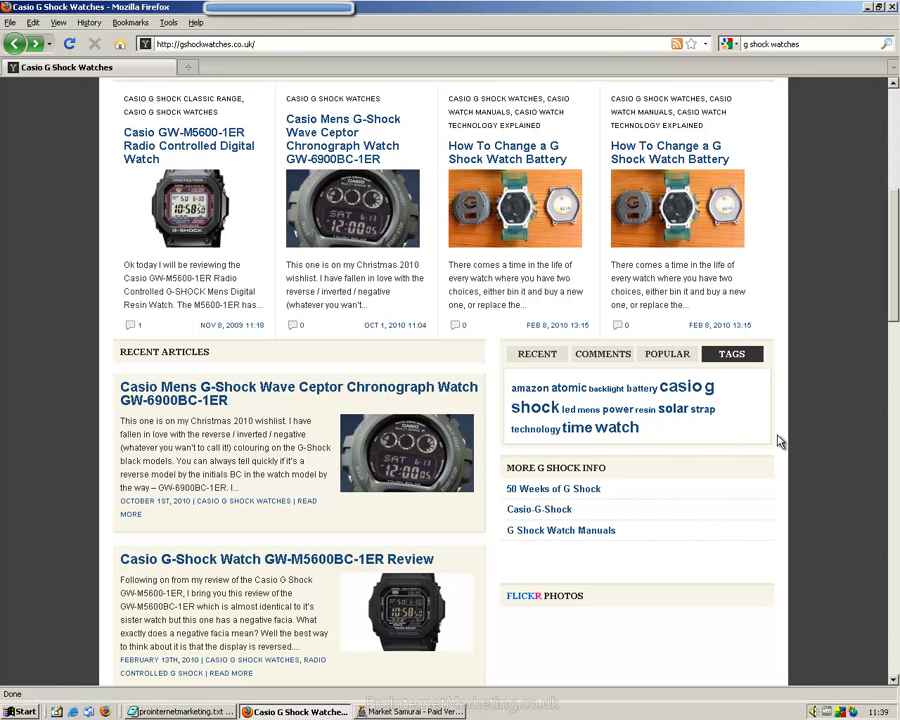
# Open prointernetmarketing.co.uk/quicktags in a new browser tab and view the linked Pro Internet Marketing home page before returning to QuickTags
pyautogui.scroll(5, 812, 412)
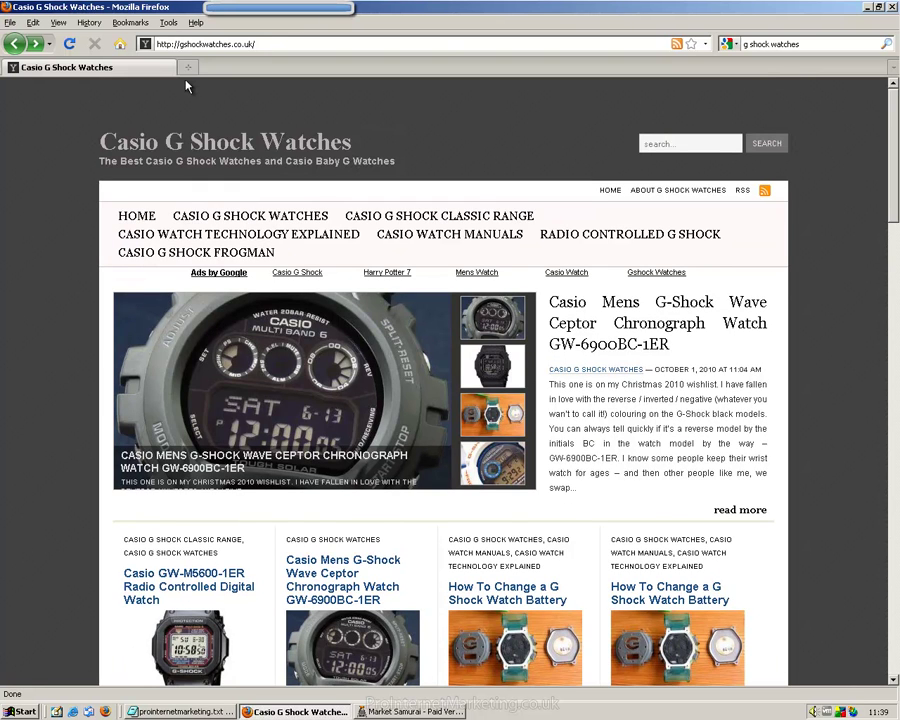
pyautogui.click(188, 70)
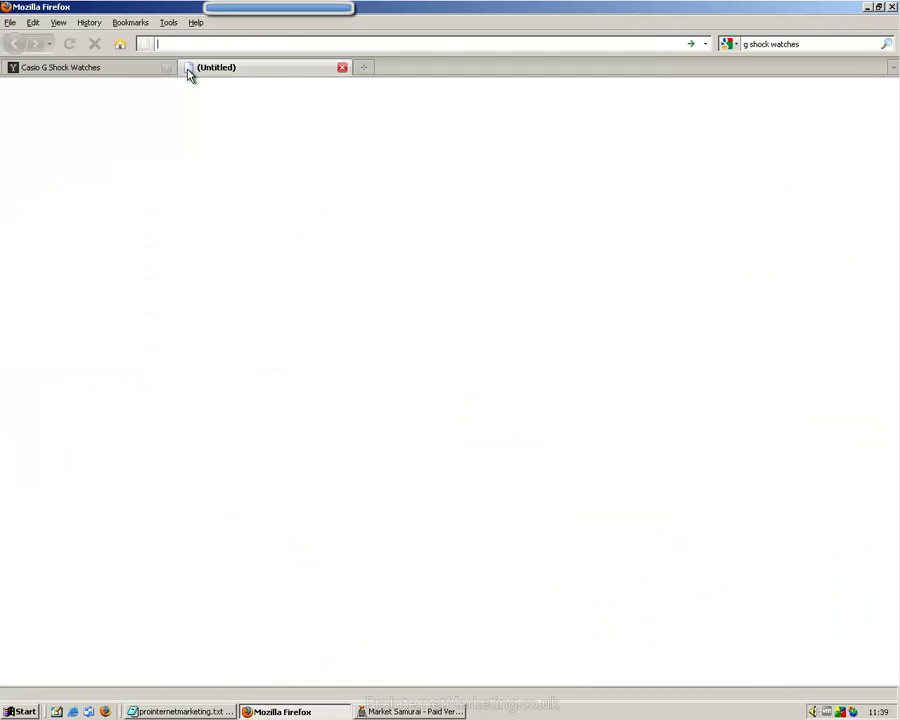
pyautogui.write('prointernetmarketing.co.uk/quicktags')
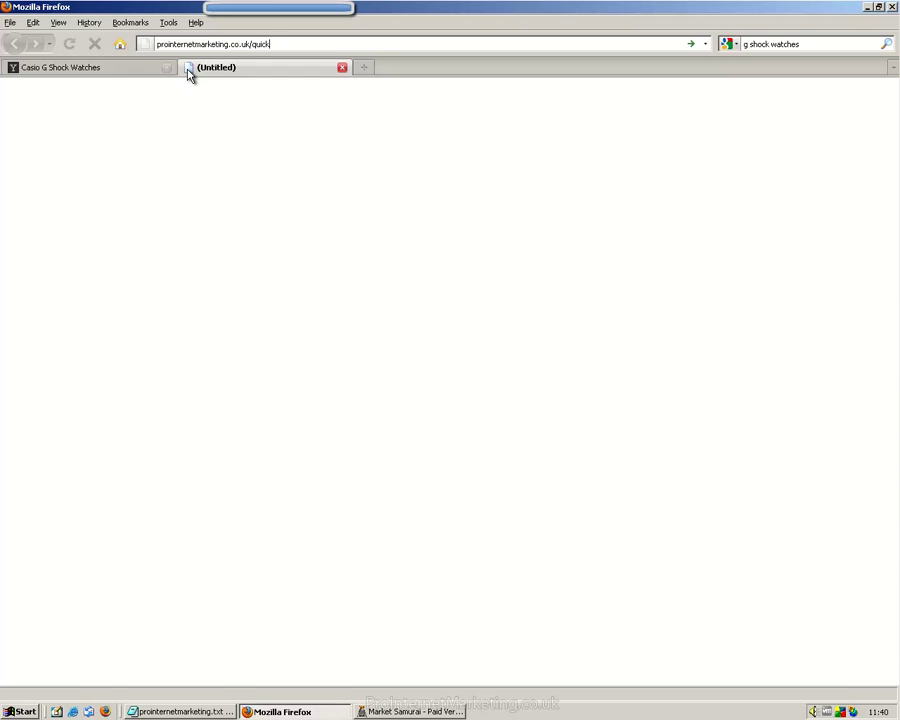
pyautogui.press('Return')
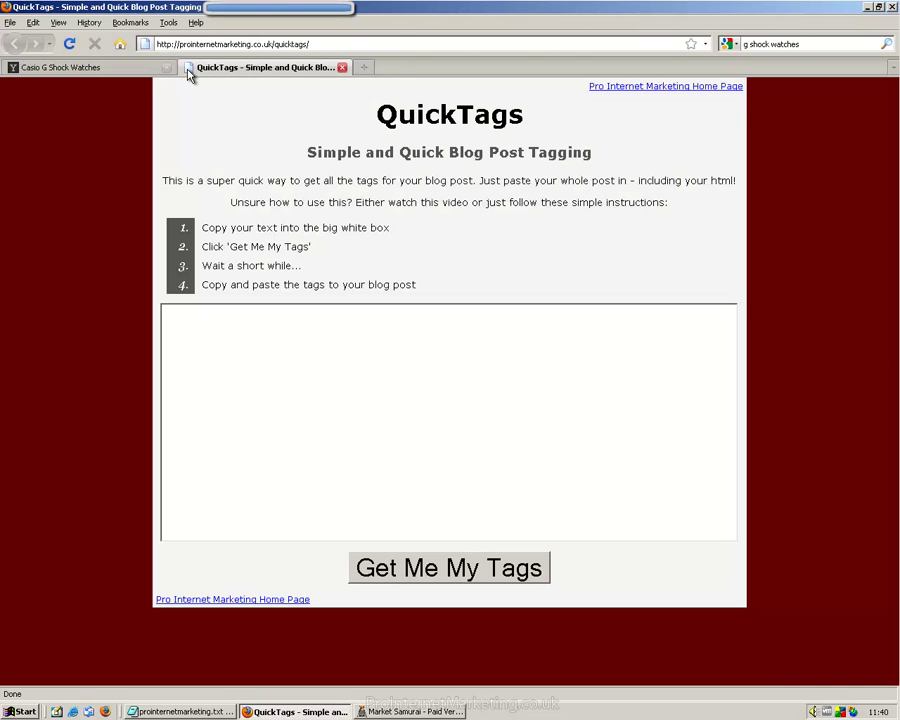
pyautogui.click(685, 87)
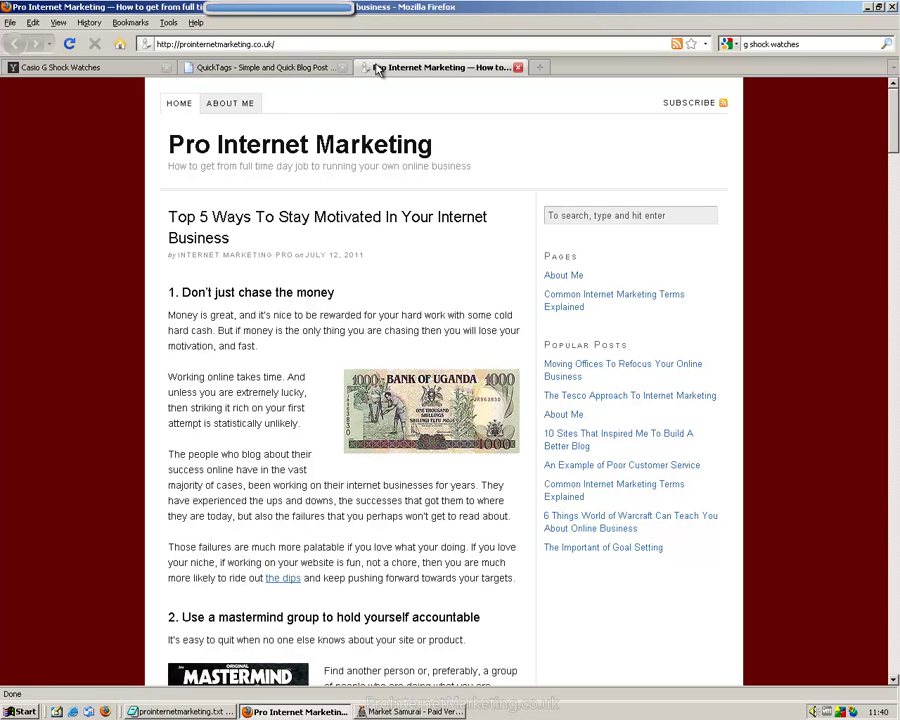
pyautogui.click(308, 68)
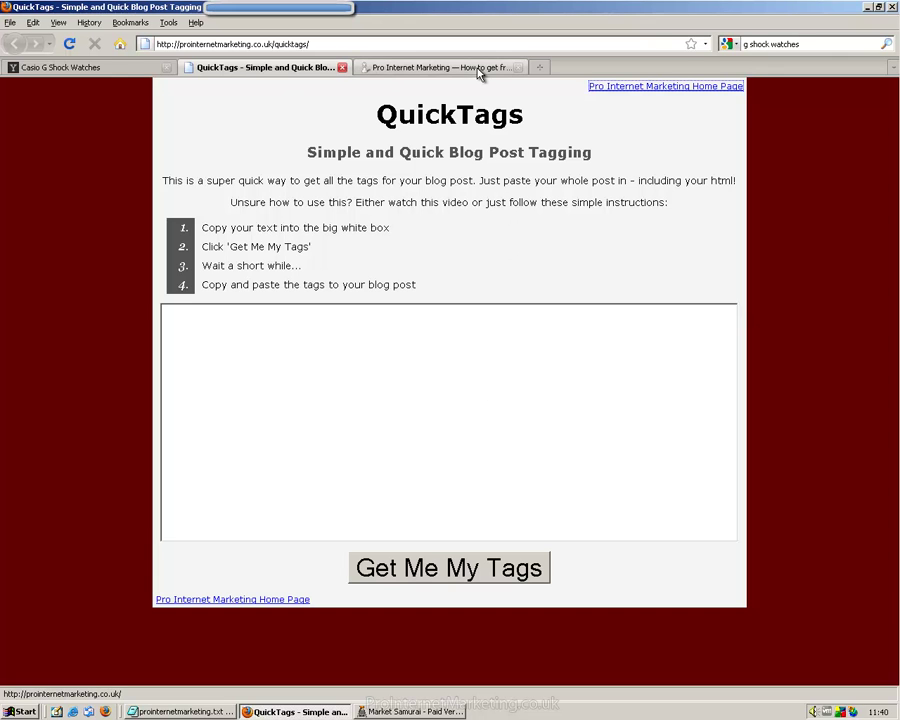
# Copy the entire page text of the Casio Mens G-Shock Wave Ceptor GW-6900BC-1ER article into the QuickTags text box
pyautogui.click(112, 68)
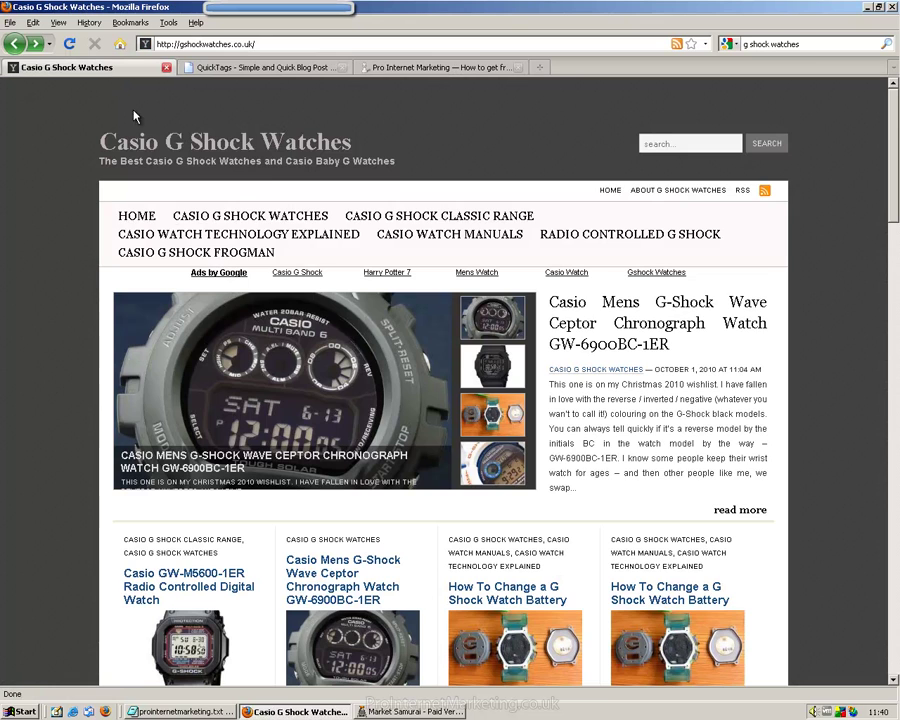
pyautogui.click(645, 325)
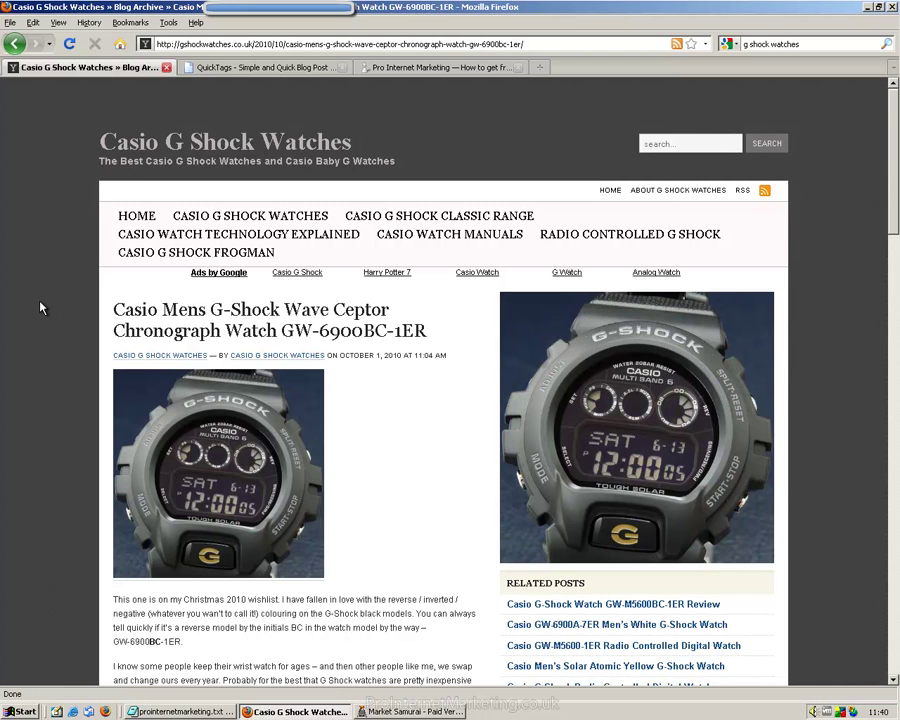
pyautogui.hotkey('ctrl', 'a')
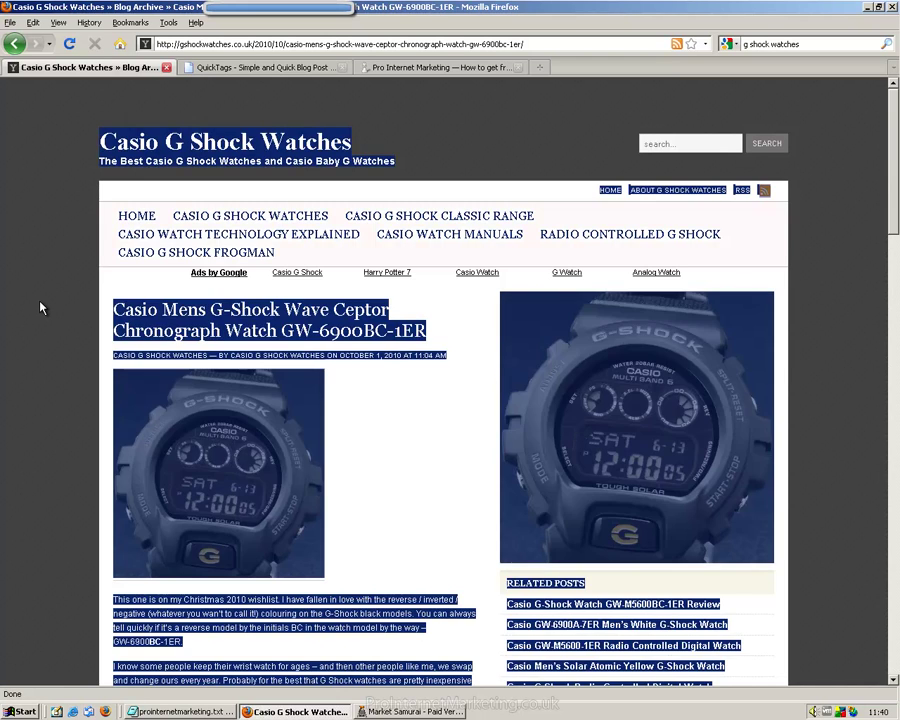
pyautogui.click(235, 68)
pyautogui.click(338, 412)
pyautogui.hotkey('ctrl', 'v')
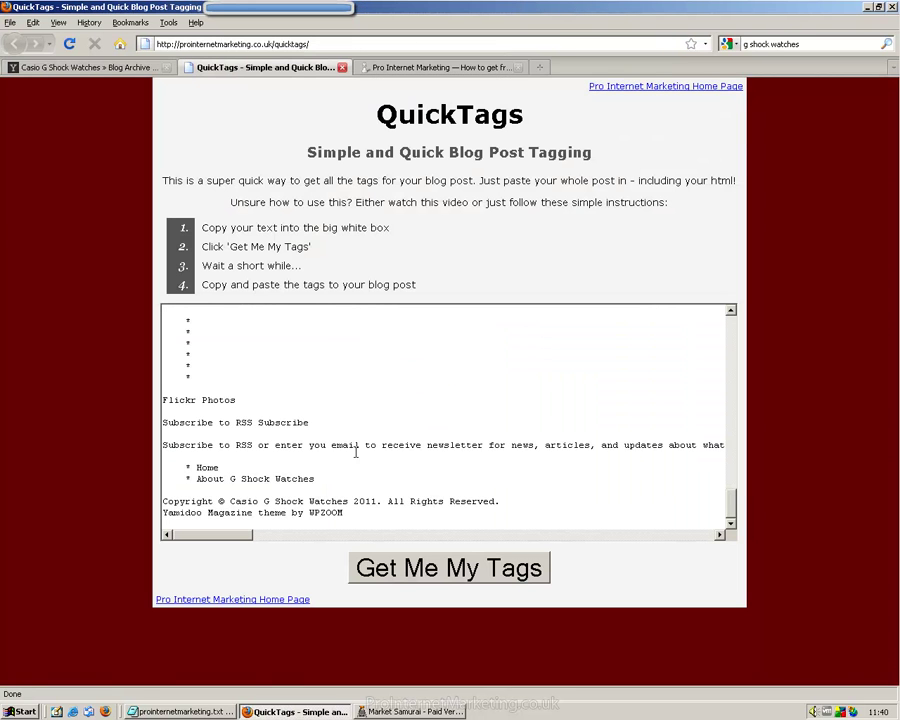
# Generate tags from the pasted article text, then select the whole resulting tag list and examine it for possible keywords
pyautogui.click(443, 568)
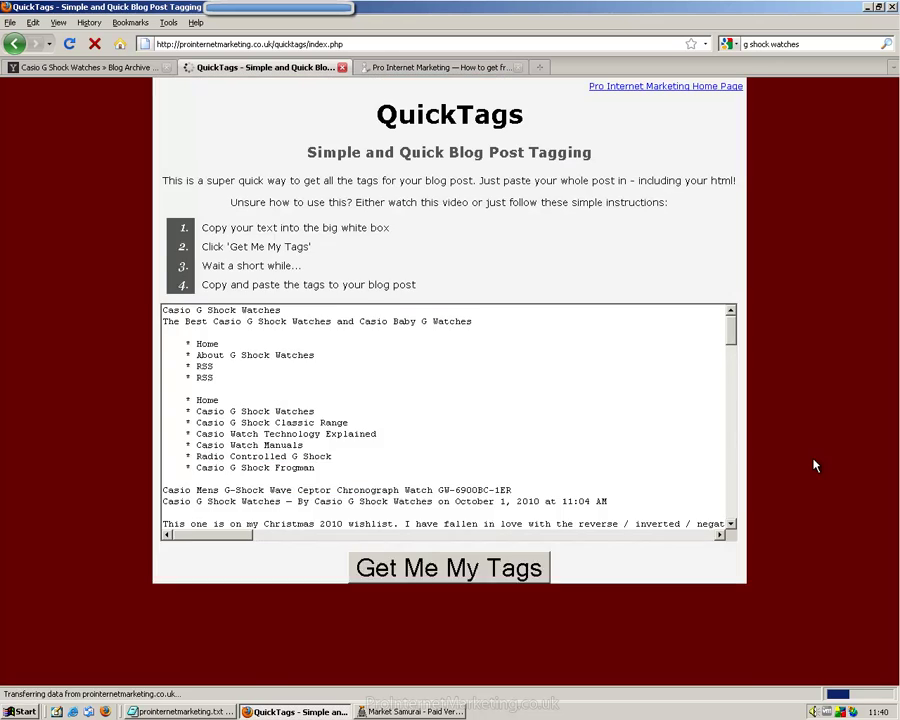
pyautogui.scroll(-2, 814, 465)
pyautogui.scroll(-1, 814, 465)
pyautogui.click(608, 479)
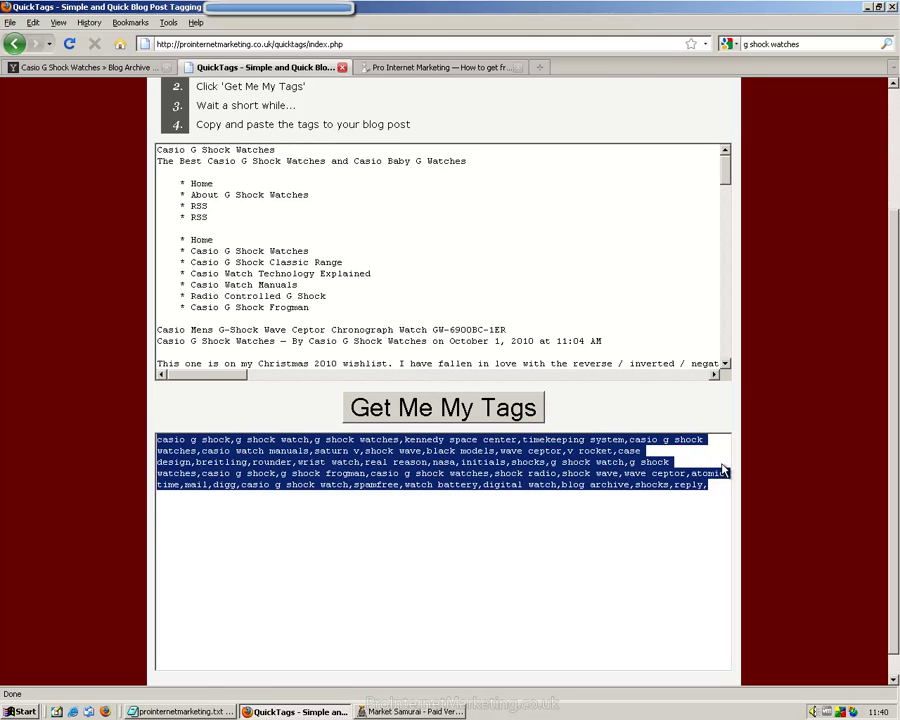
pyautogui.scroll(1, 758, 476)
pyautogui.scroll(1, 758, 476)
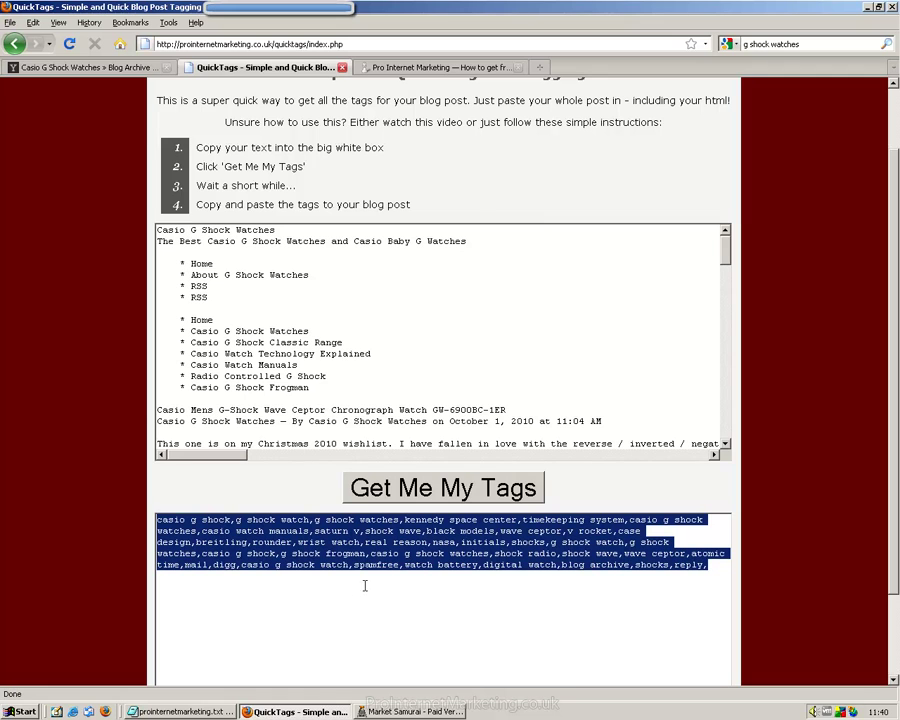
pyautogui.click(112, 68)
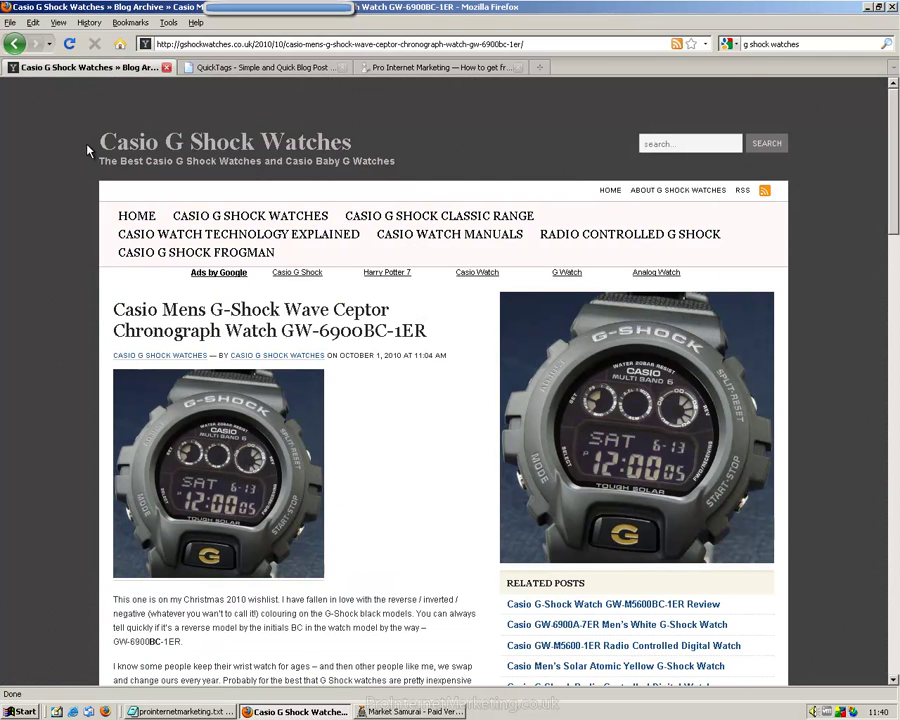
pyautogui.click(230, 67)
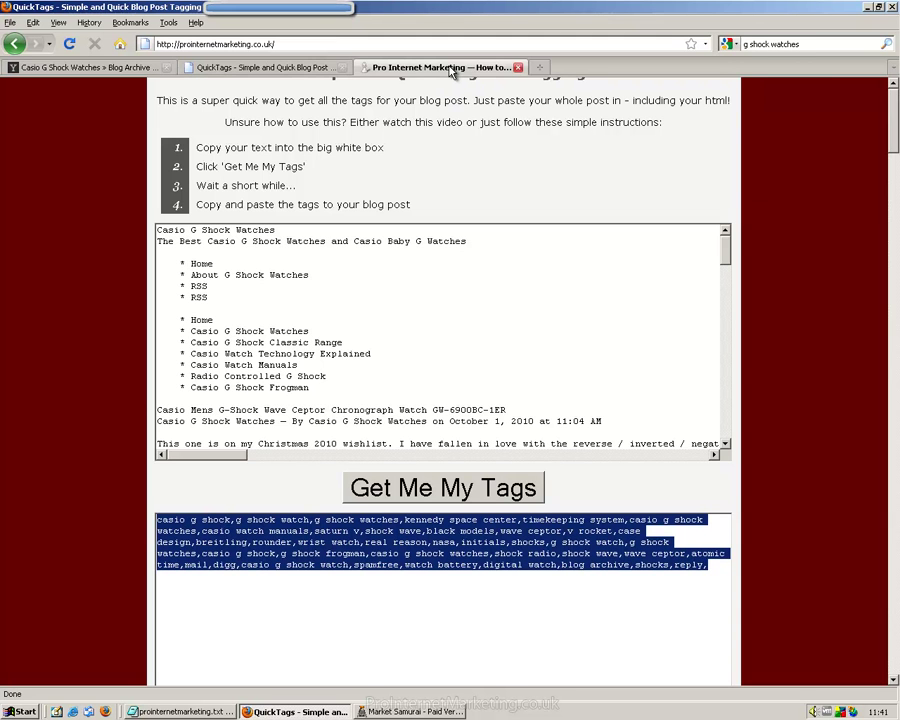
pyautogui.click(450, 68)
# Switch to Market Samurai and examine the indexed pages, backlinks and PageRank columns for gshockwatches.co.uk
pyautogui.hotkey('alt', 'Tab')
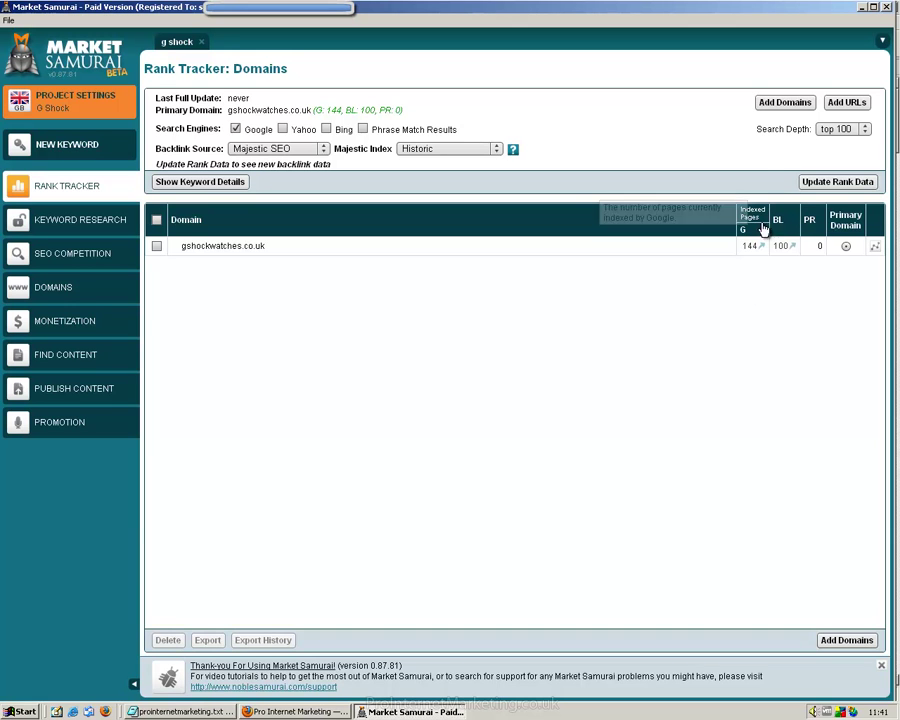
pyautogui.moveTo(781, 225)
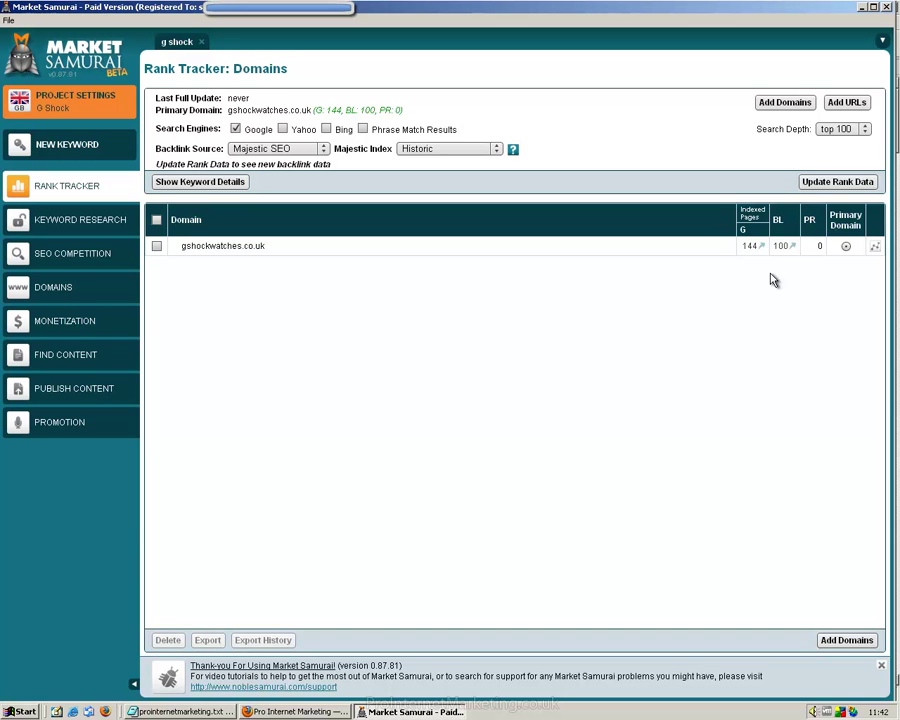
pyautogui.moveTo(810, 218)
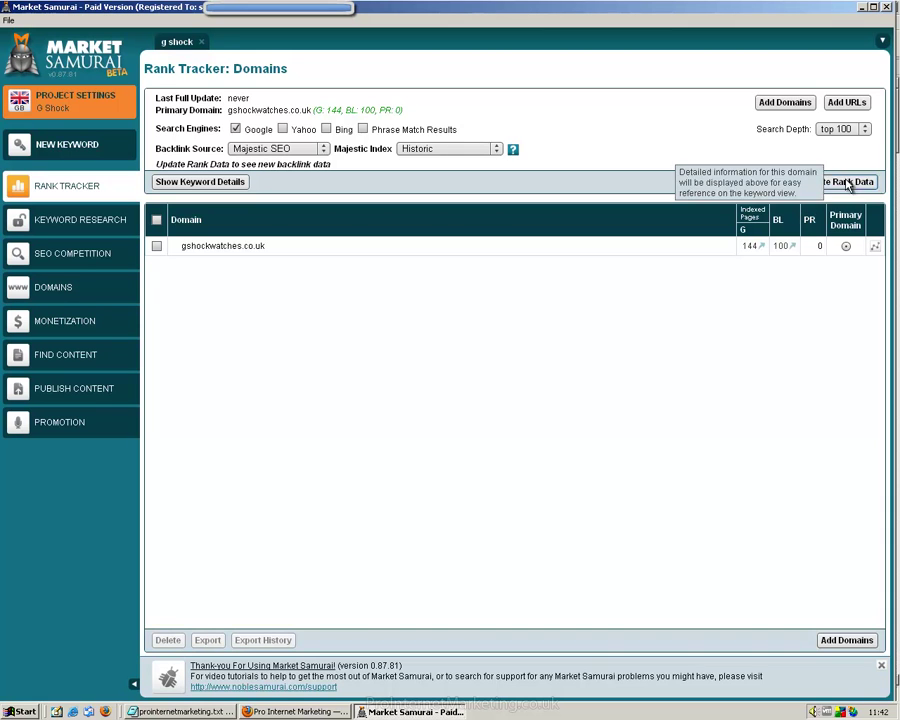
# Show the history for gshockwatches.co.uk, review its indexed pages, backlinks, PageRank and data views, and hide the history again
pyautogui.click(875, 247)
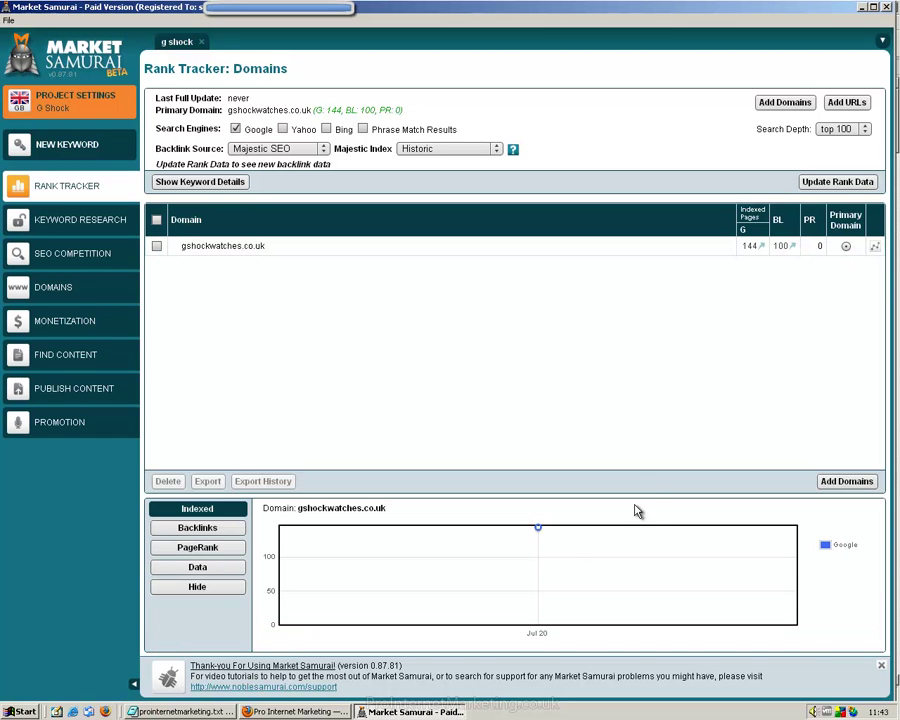
pyautogui.moveTo(538, 530)
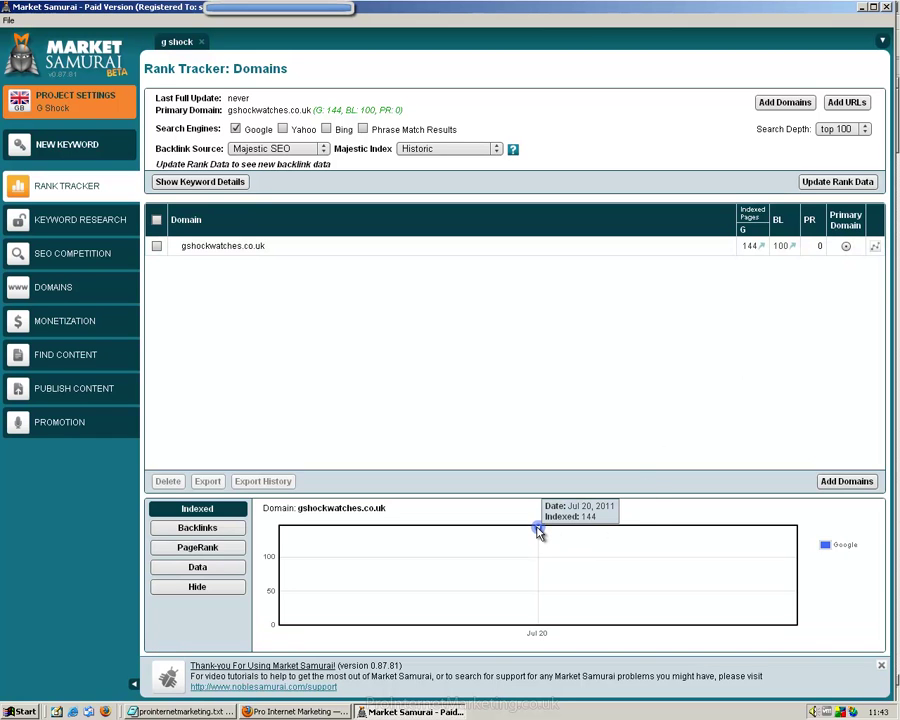
pyautogui.click(233, 530)
pyautogui.click(233, 552)
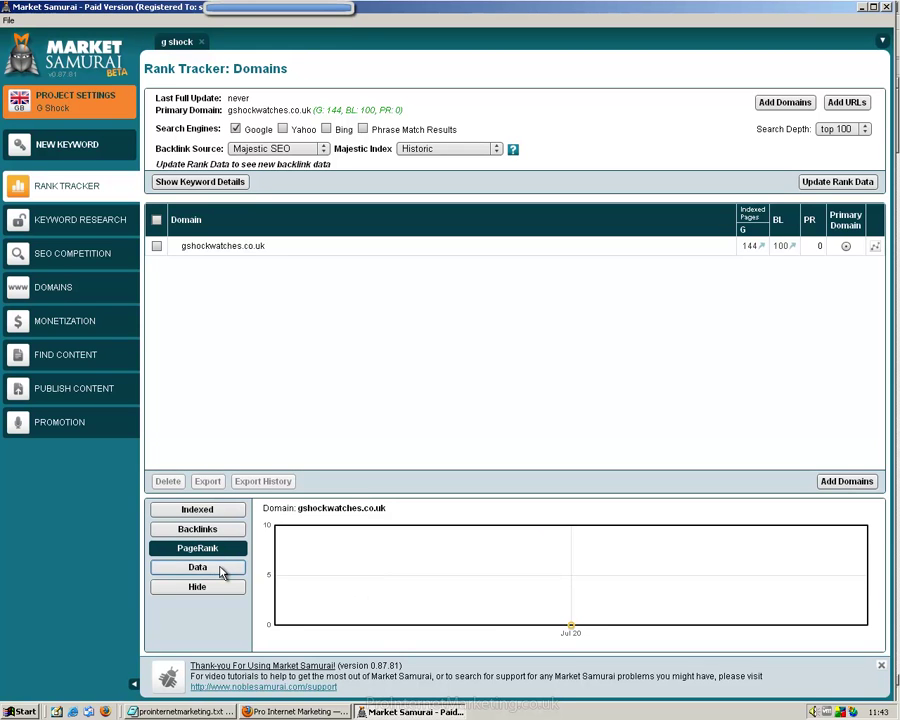
pyautogui.click(222, 570)
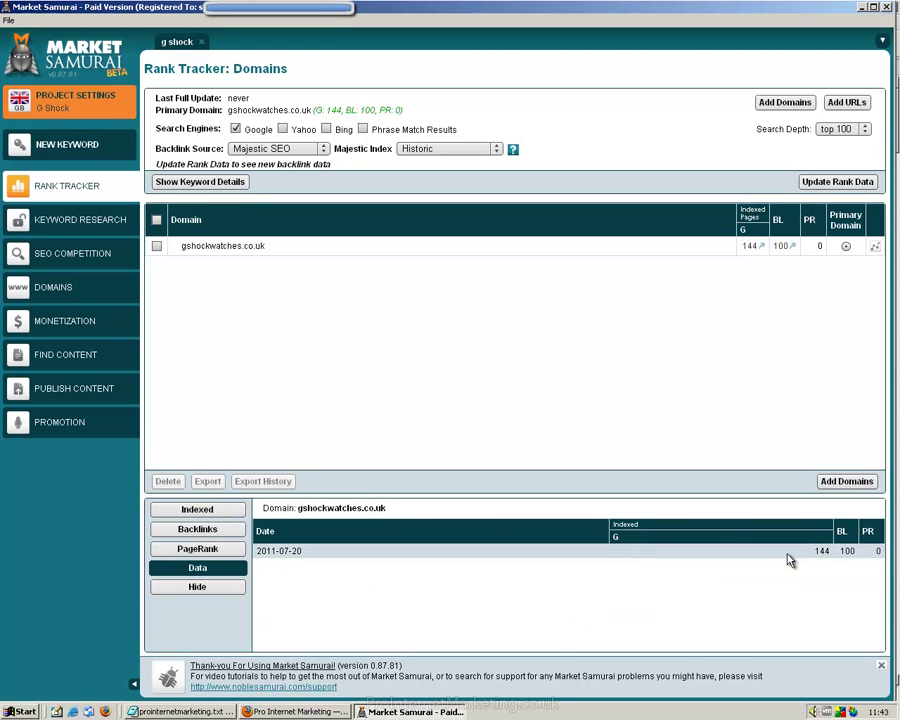
pyautogui.click(215, 547)
pyautogui.click(209, 527)
pyautogui.click(210, 511)
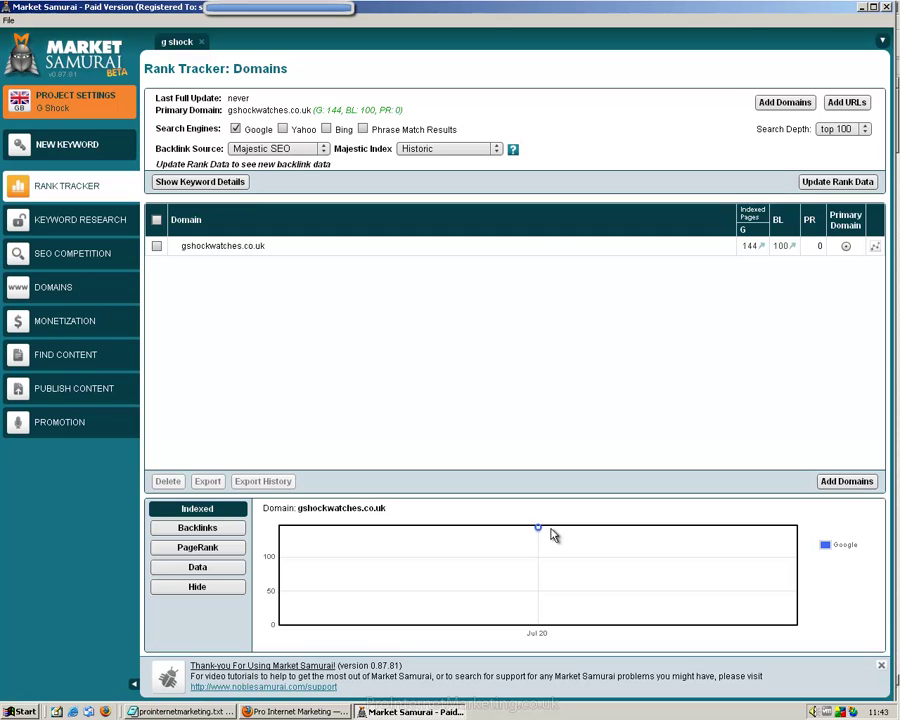
pyautogui.moveTo(540, 533)
pyautogui.click(217, 588)
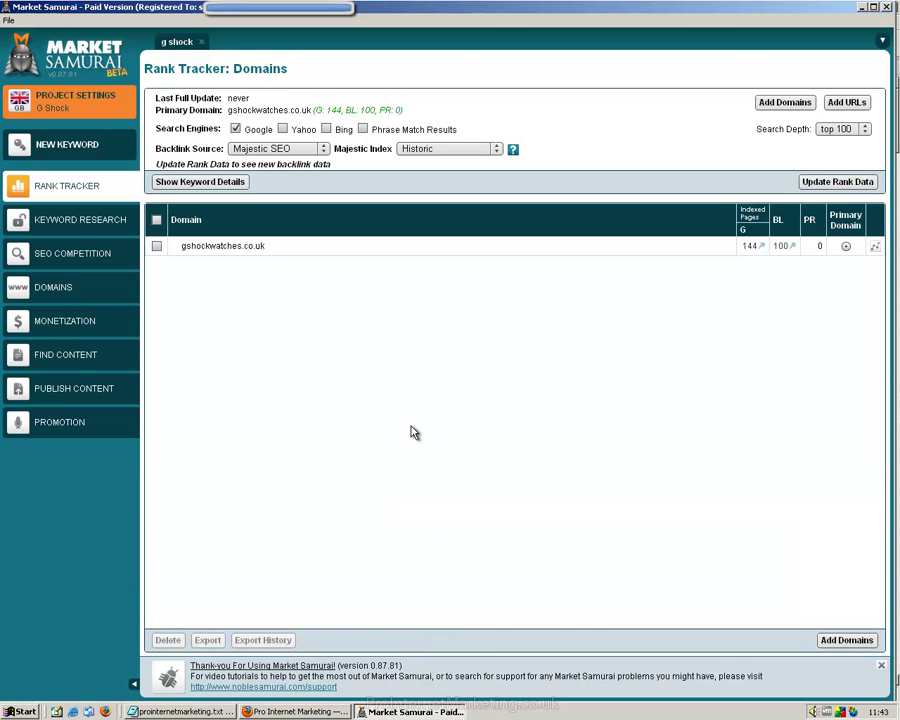